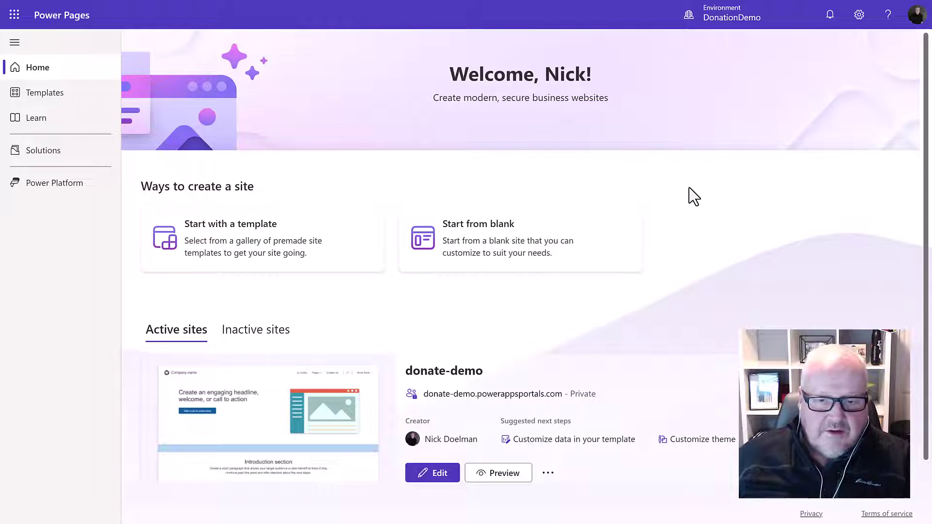
Install the Stripe integration from External apps (preview) for the donate-demo site
left_click(443, 476)
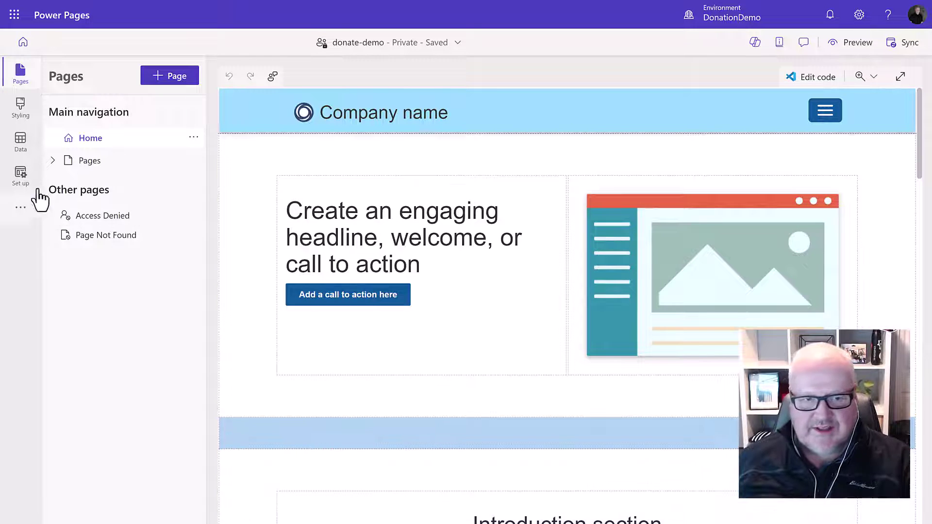
left_click(20, 174)
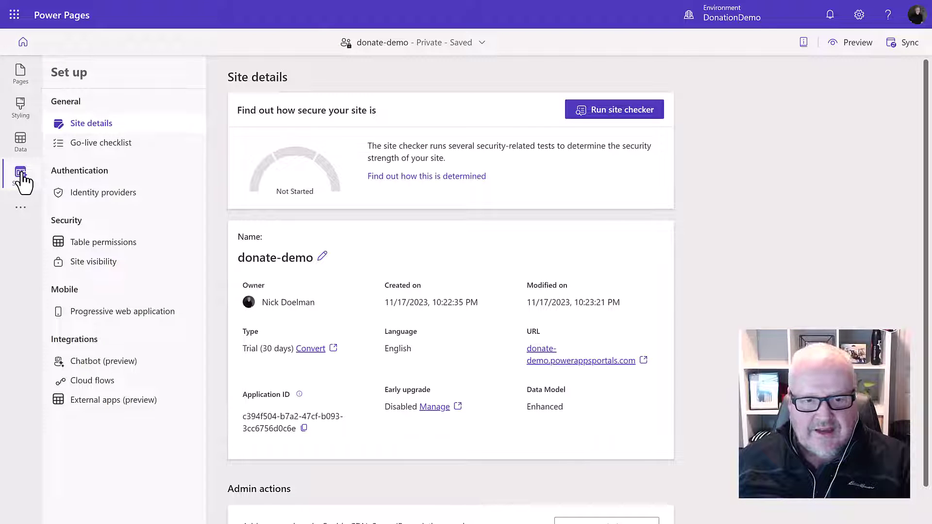
left_click(117, 403)
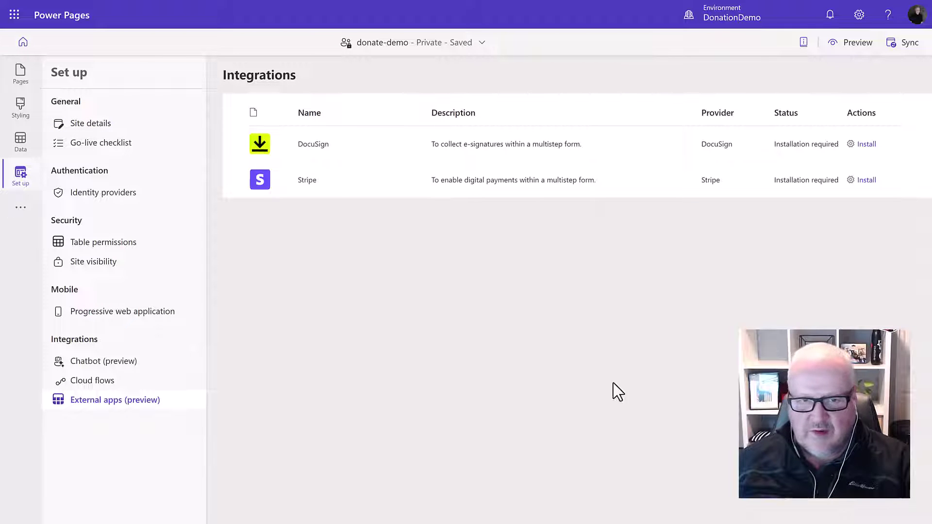
left_click(873, 183)
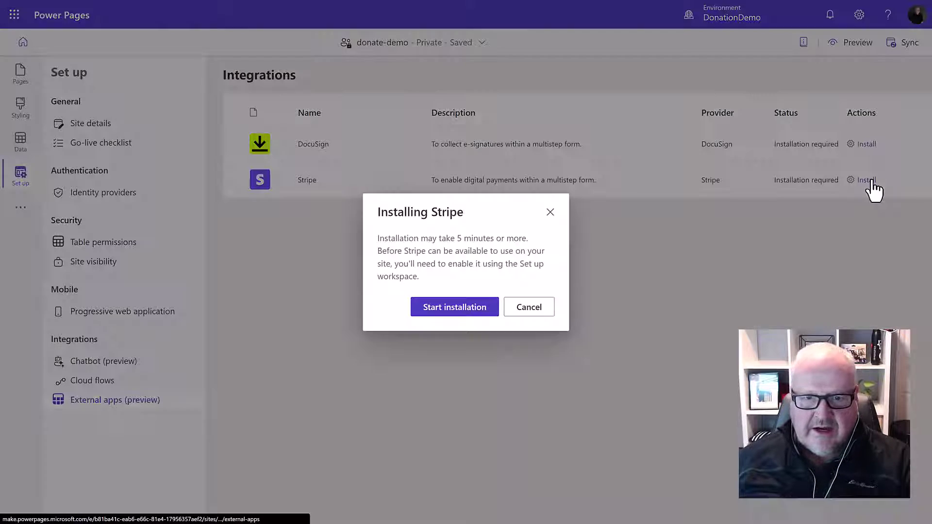
left_click(460, 314)
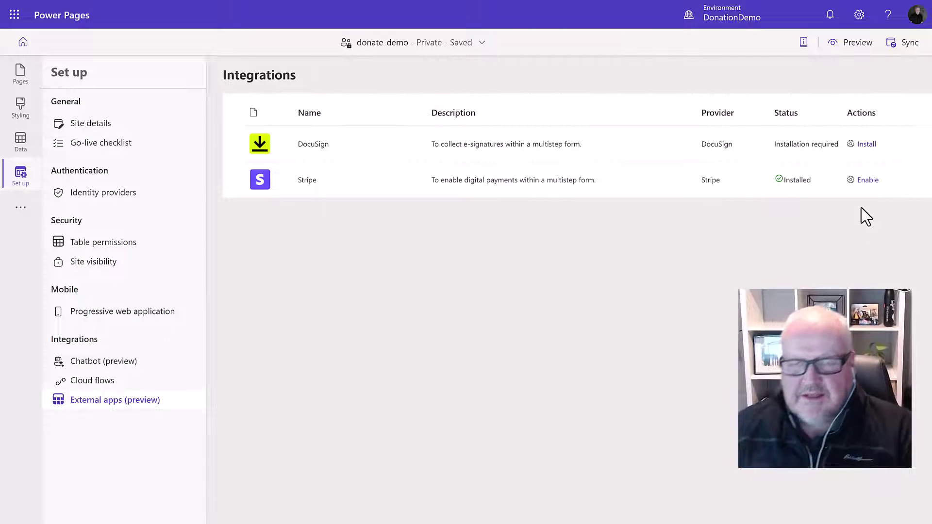
Enter the Stripe secret key and publishable key in the Enable Stripe panel and save them
left_click(867, 180)
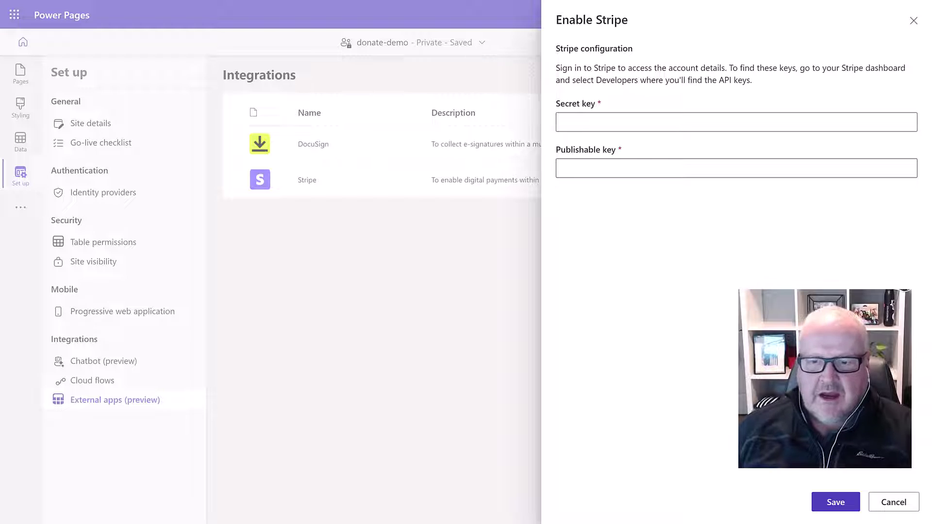
left_click(789, 129)
key("ctrl+v")
key("Tab")
key("ctrl+v")
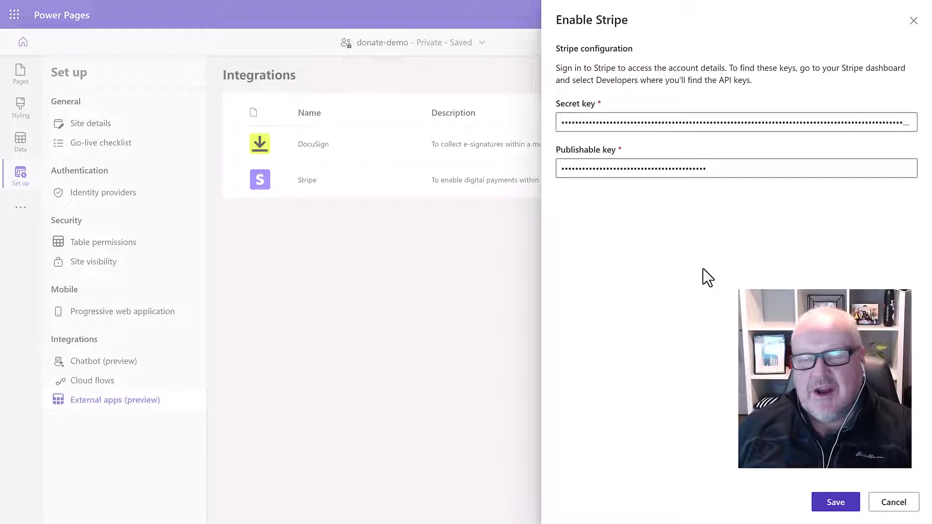
left_click(839, 505)
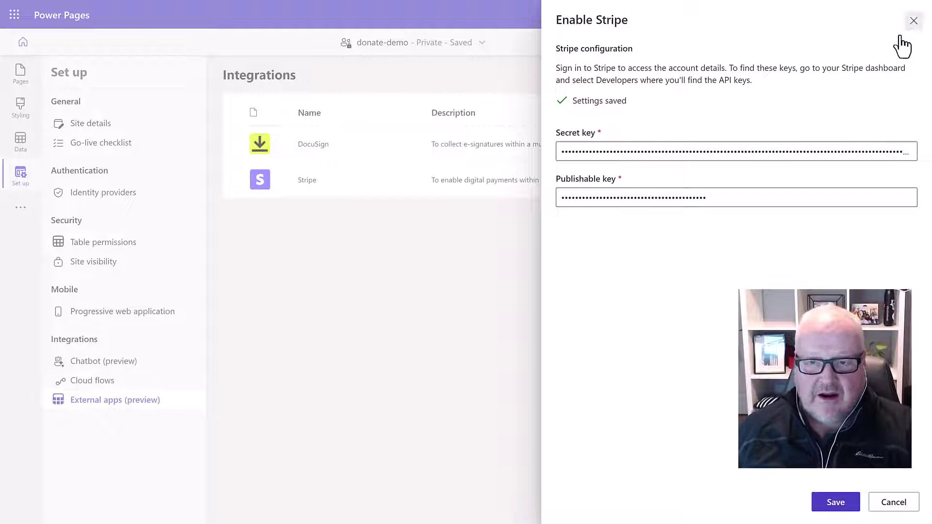
left_click(914, 21)
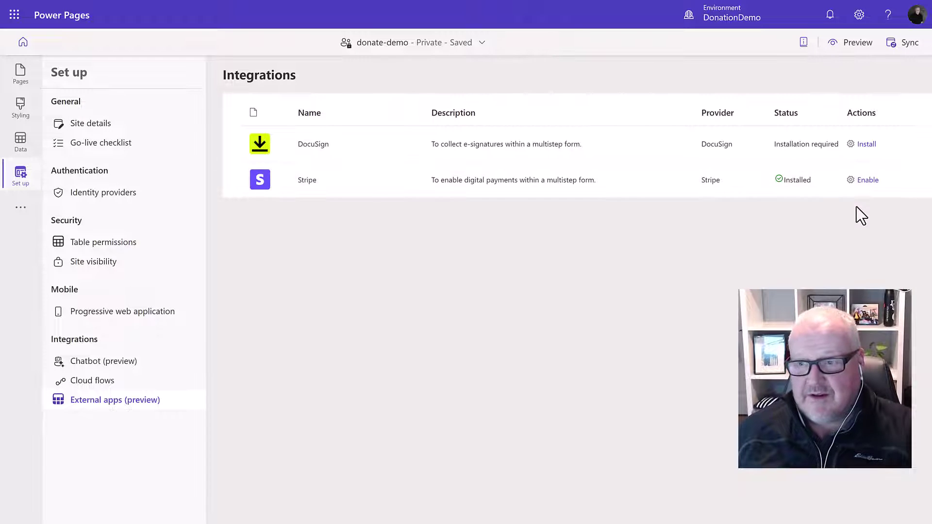
Set the current solution in the Data workspace to DonationDemo
left_click(21, 141)
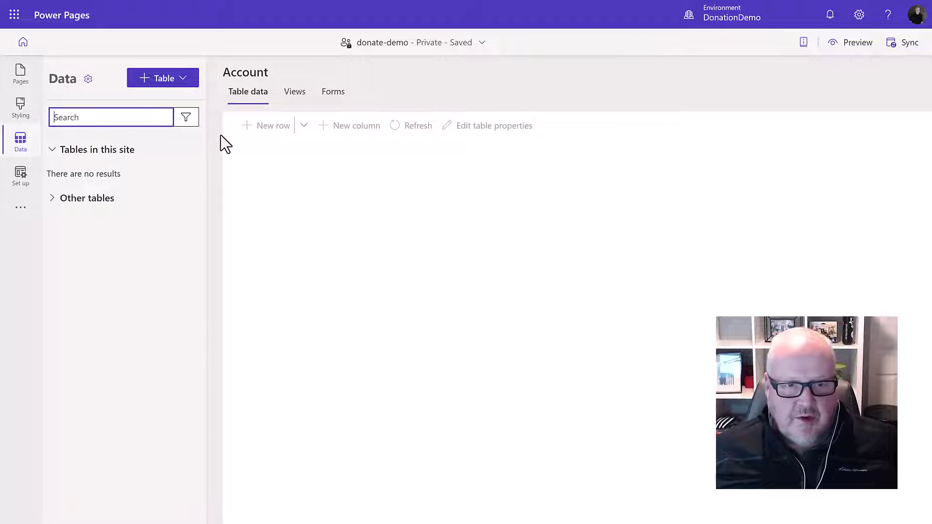
left_click(87, 79)
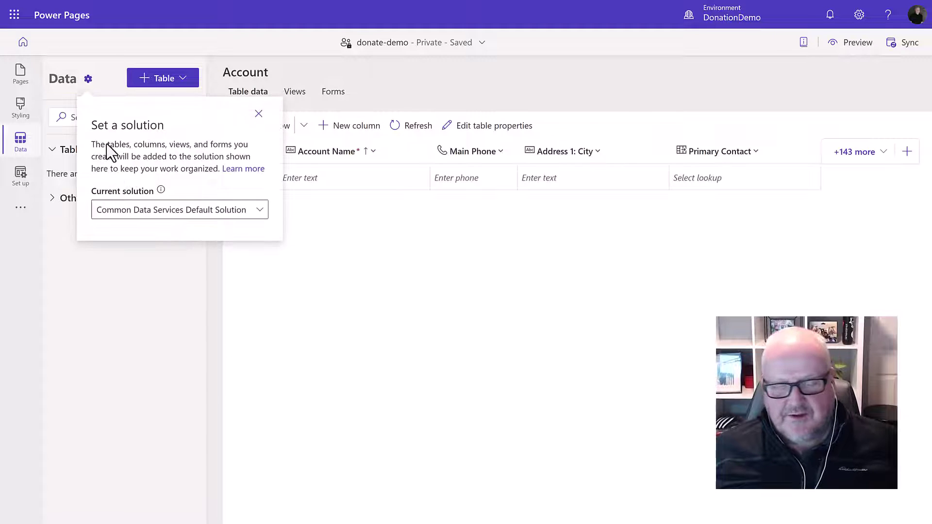
left_click(257, 214)
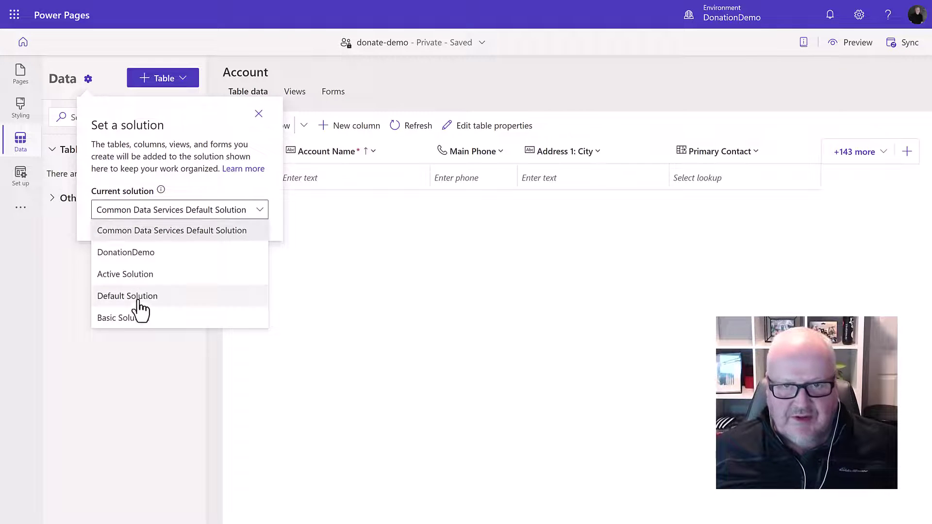
left_click(145, 259)
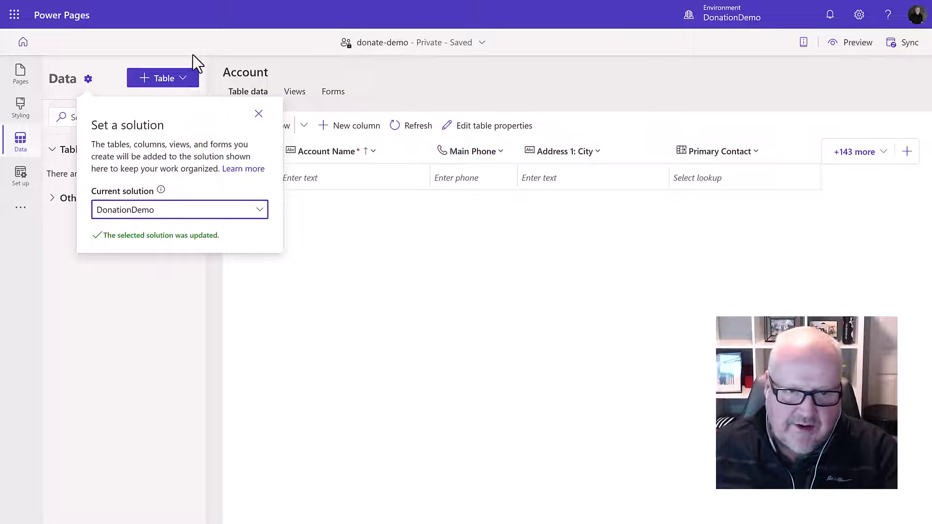
Start a new table named Donation with primary column Donation Number
left_click(164, 80)
left_click(169, 100)
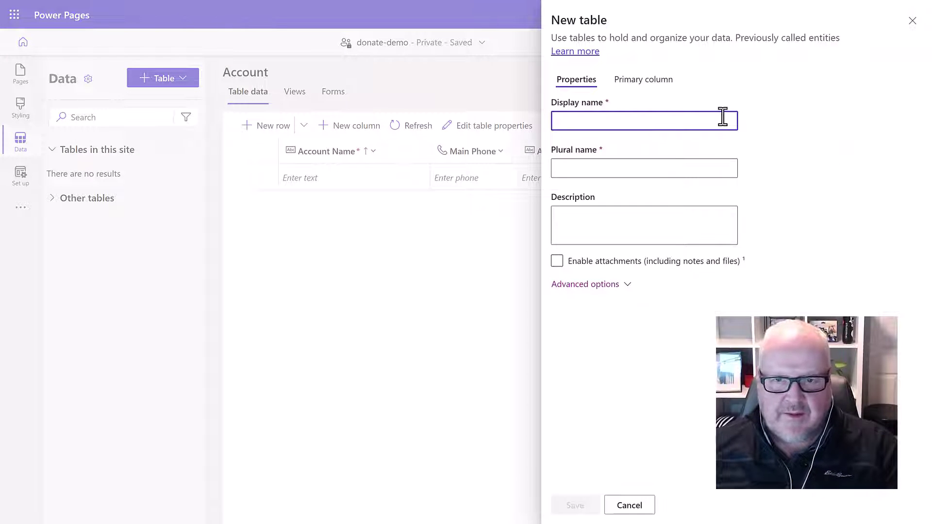
type("Donation")
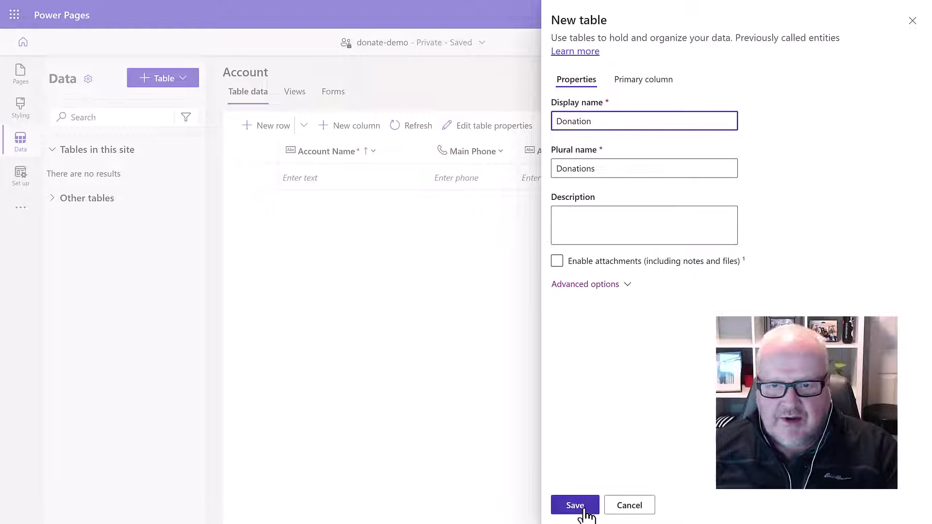
left_click(640, 88)
double_click(602, 122)
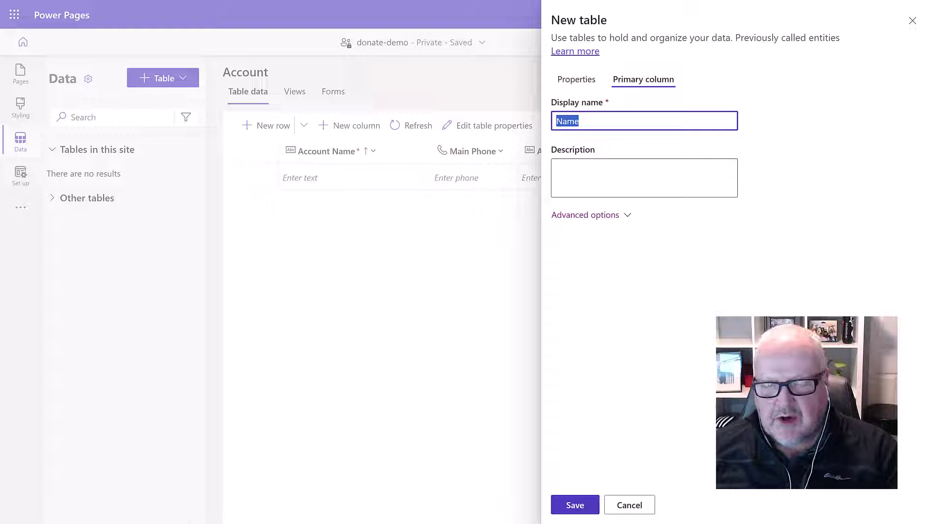
type("DOnat")
key("BackSpace")
key("BackSpace")
key("BackSpace")
key("BackSpace")
type("onation Number")
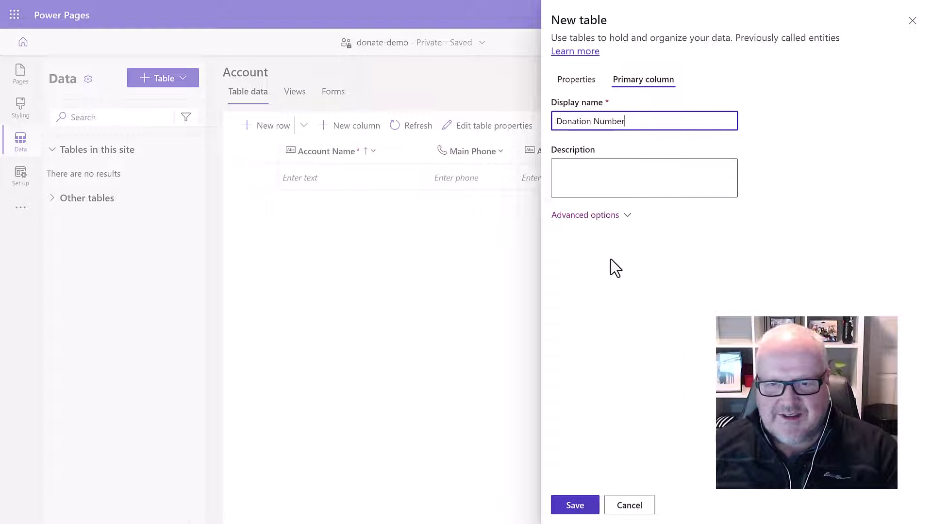
Make the Donation Number primary column business recommended and save the table
left_click(580, 216)
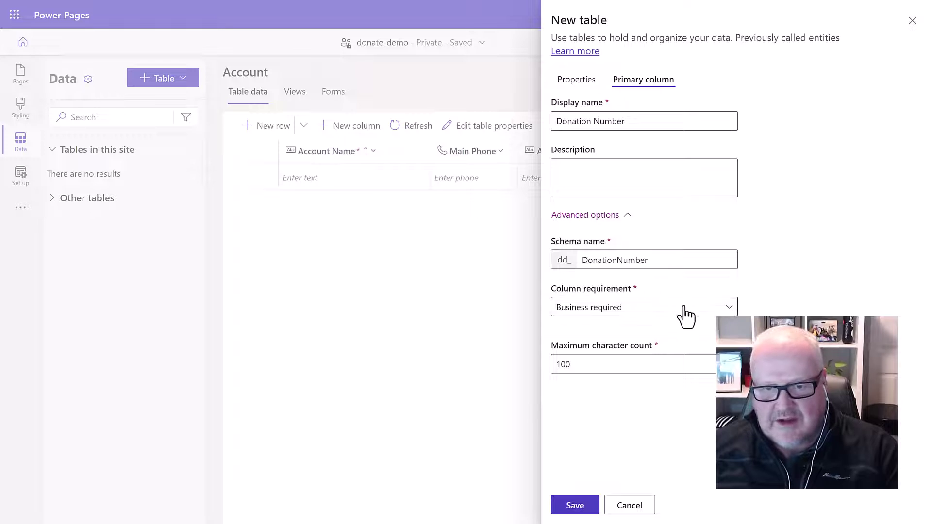
left_click(673, 309)
left_click(647, 330)
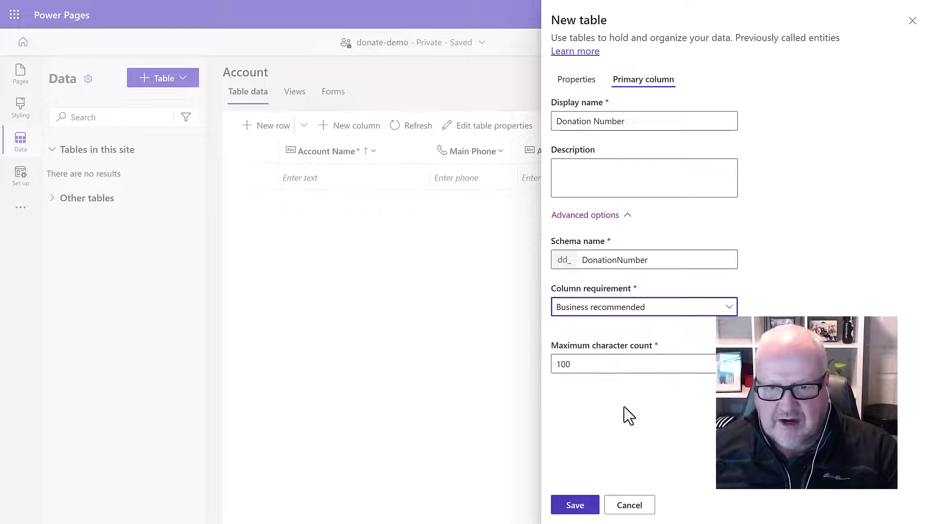
left_click(573, 507)
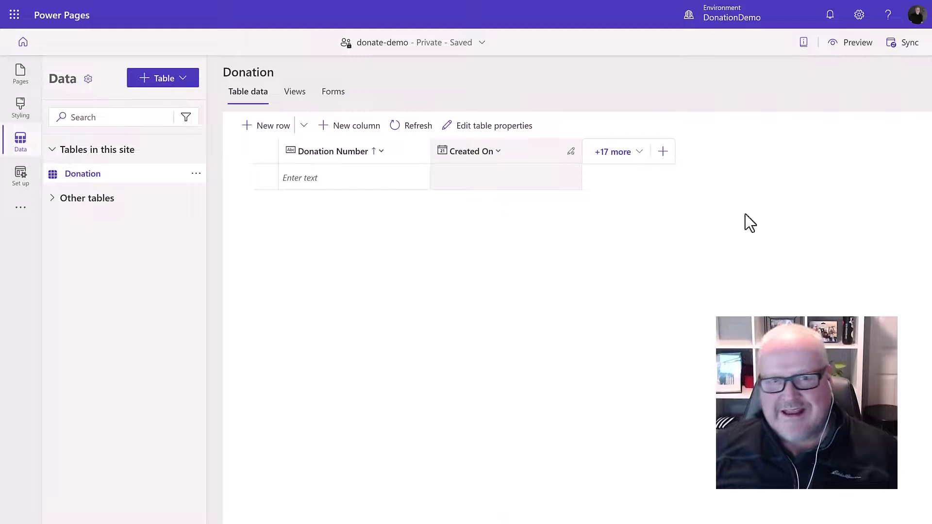
Change Donation Number to an autonumber column with prefix RCT
left_click(343, 155)
left_click(334, 173)
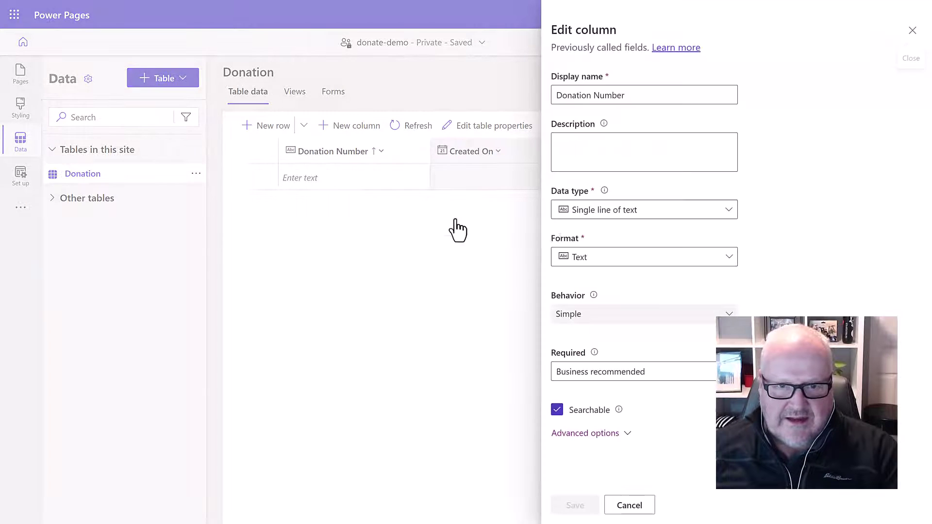
left_click(616, 262)
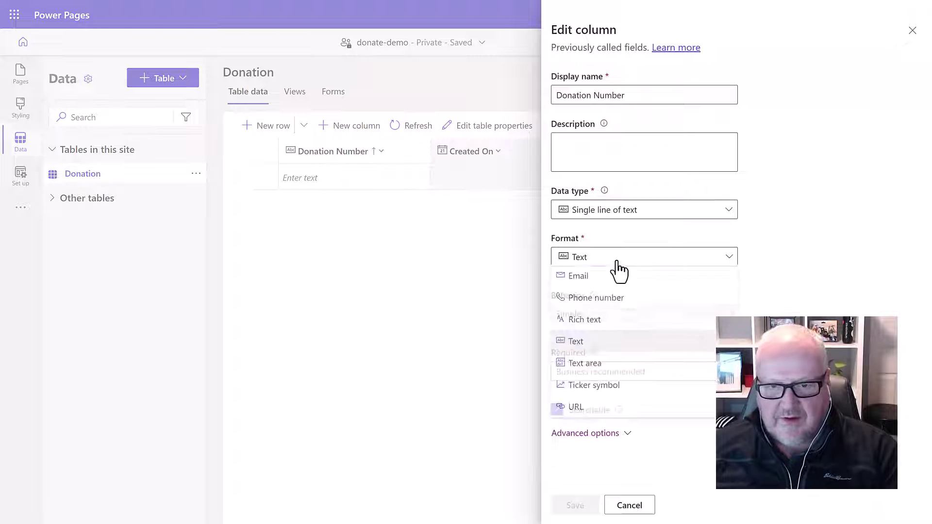
left_click(620, 270)
left_click(617, 214)
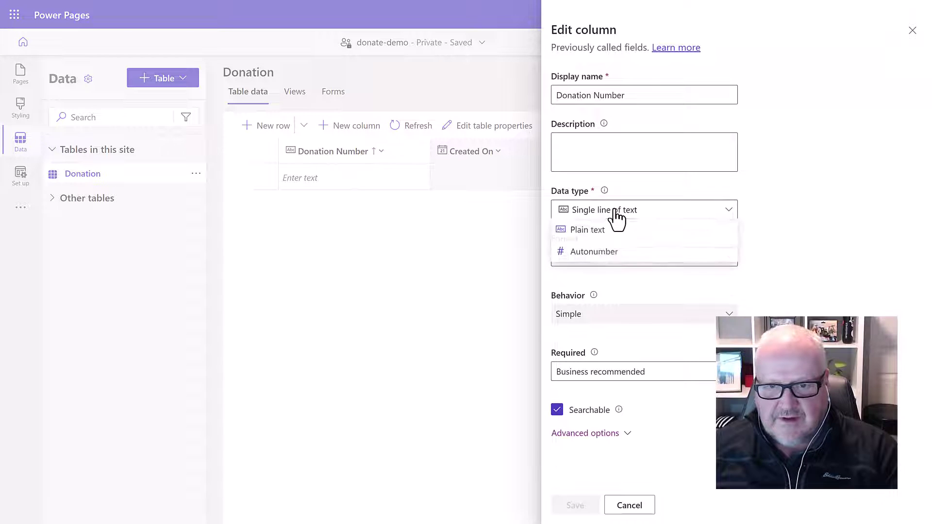
left_click(612, 255)
scroll(629, 316, "down", 3)
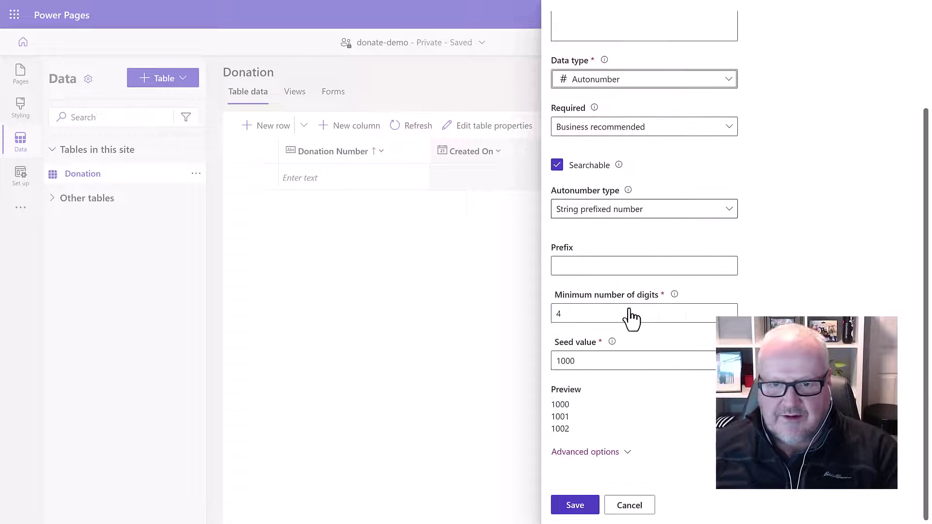
left_click(577, 266)
type("RCT")
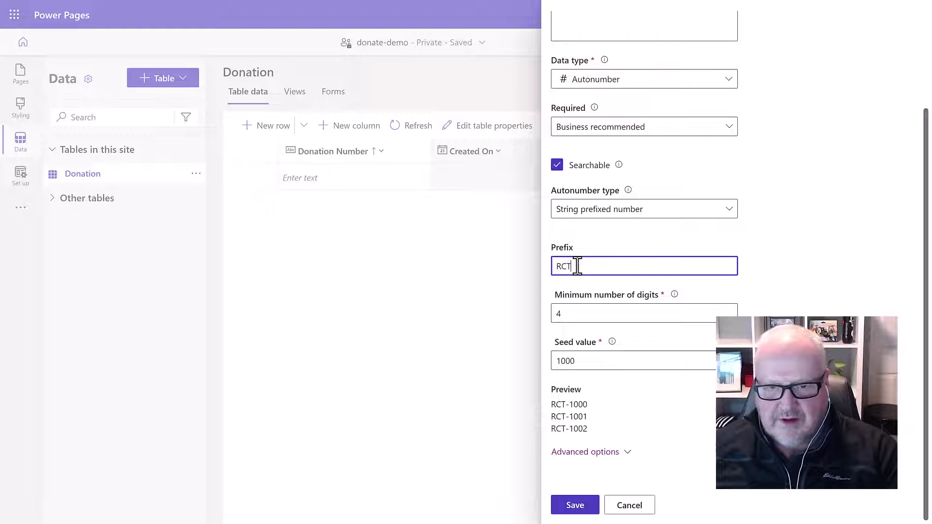
left_click(576, 506)
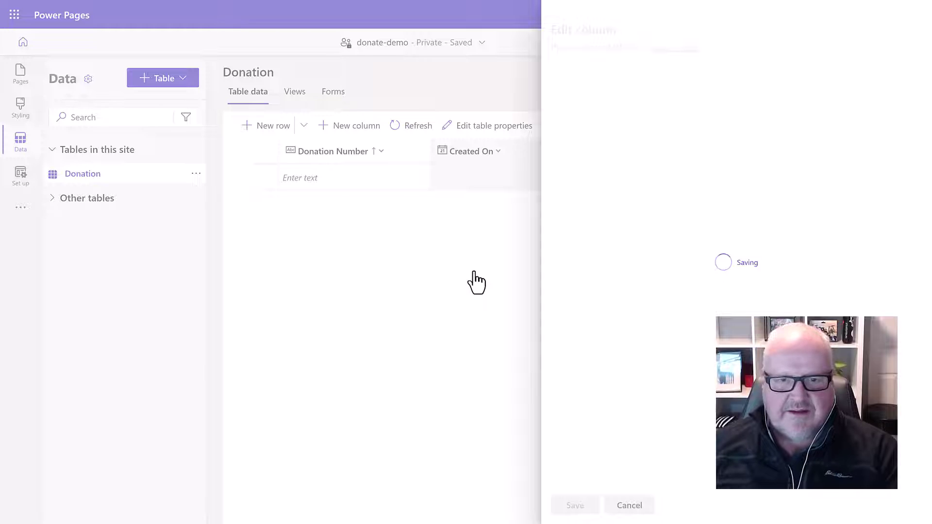
Add a Donation Amount column of type Currency to the Donation table
left_click(350, 127)
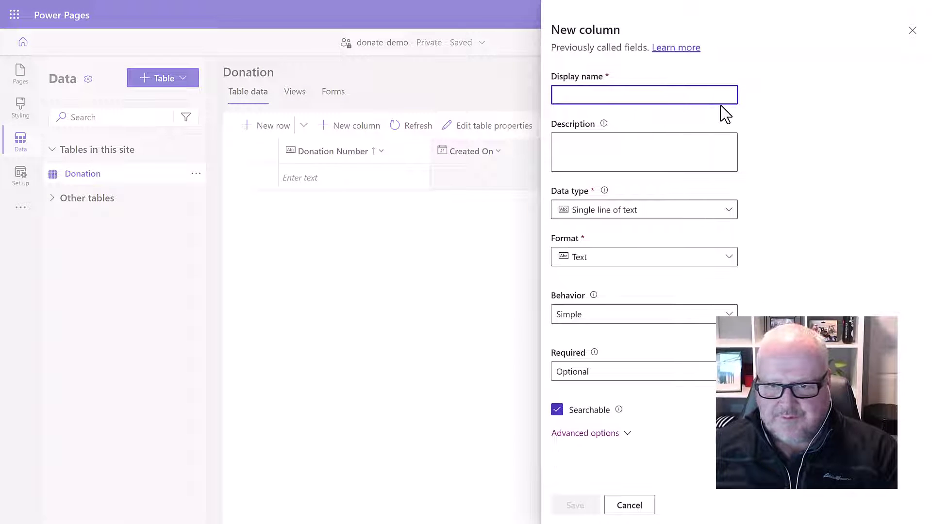
type("Donatio")
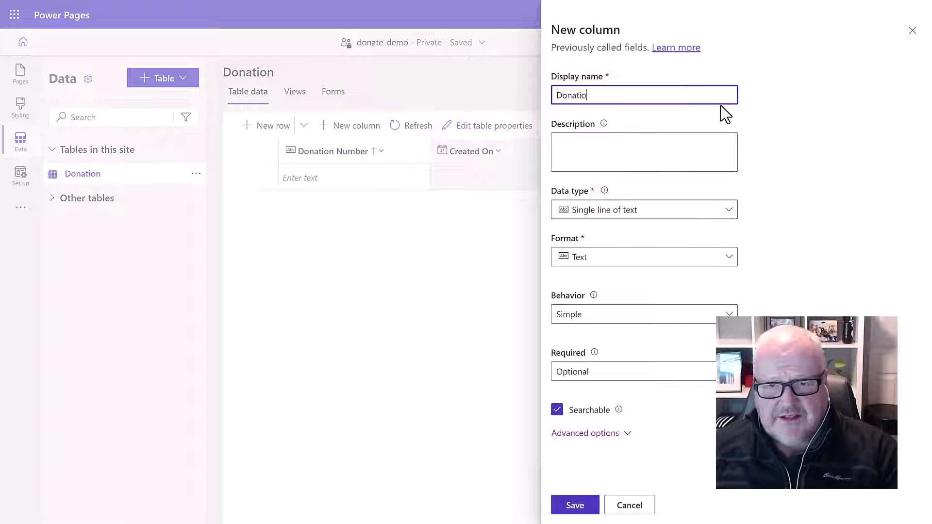
type("n Amount")
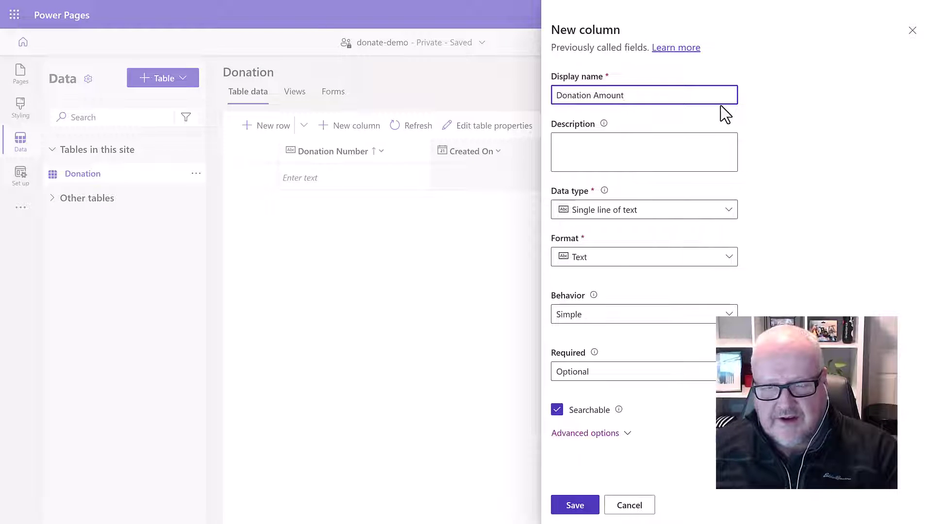
left_click(605, 262)
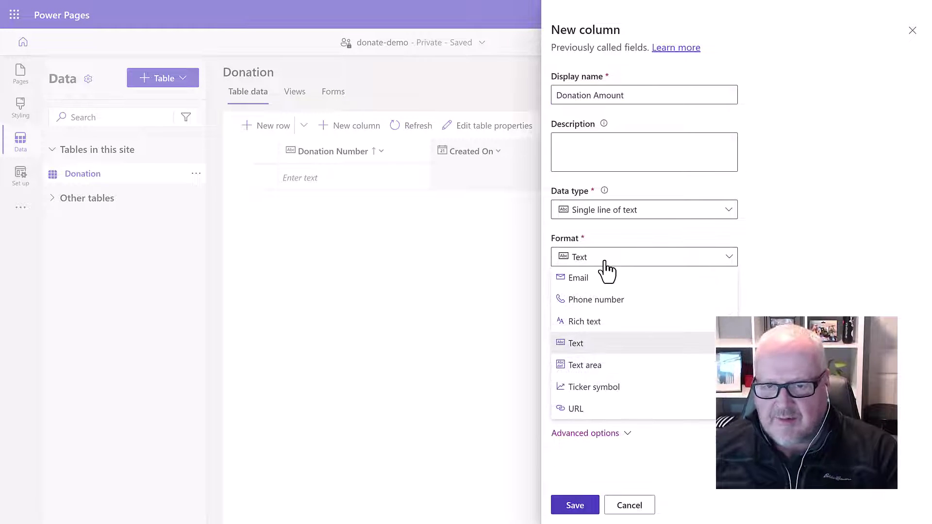
left_click(604, 262)
left_click(603, 211)
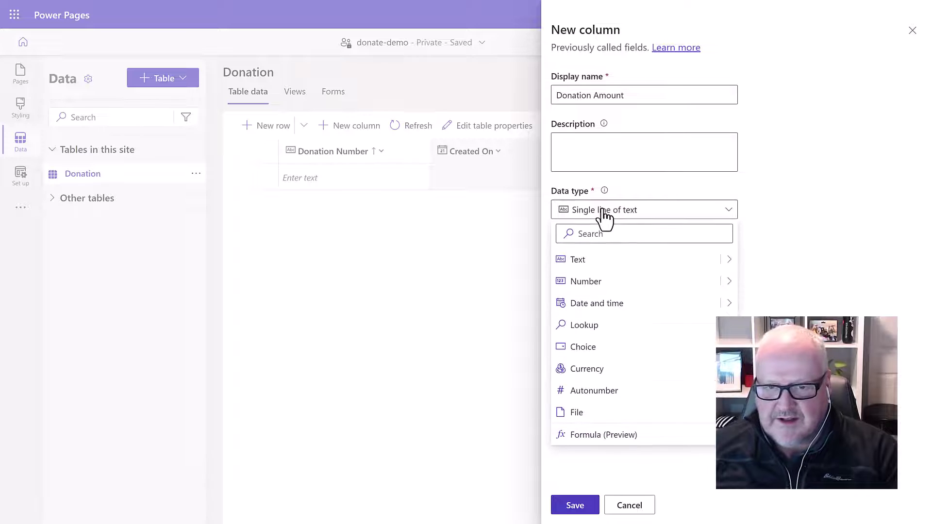
left_click(601, 371)
left_click(583, 508)
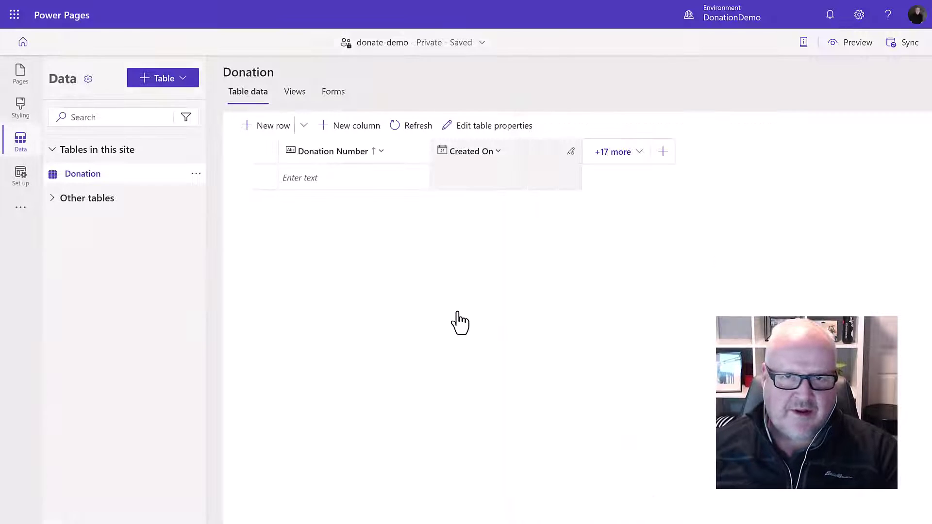
Add a Donor Name text column to the Donation table
left_click(354, 128)
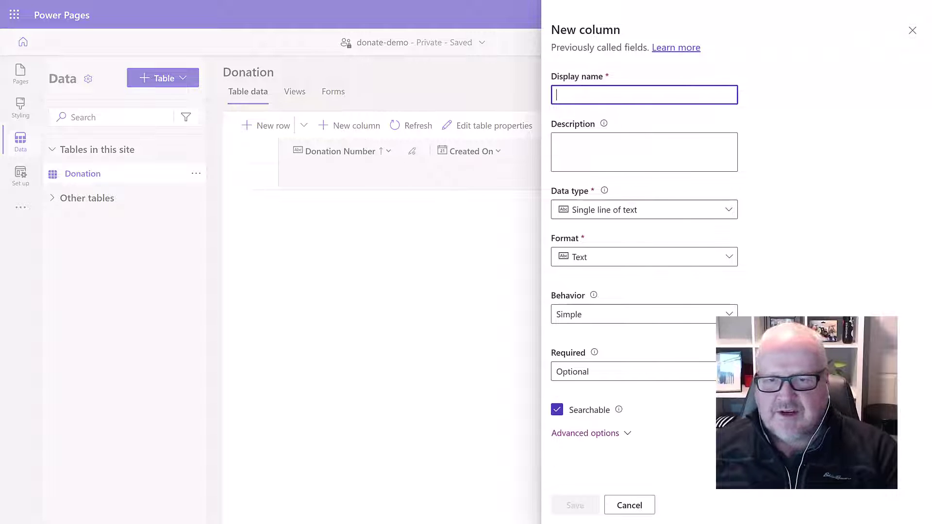
type("Donor Name")
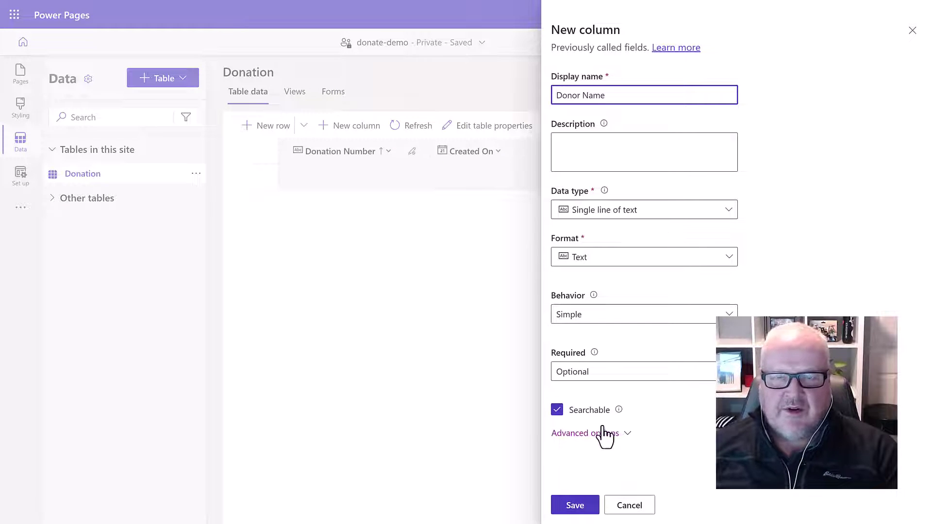
left_click(578, 506)
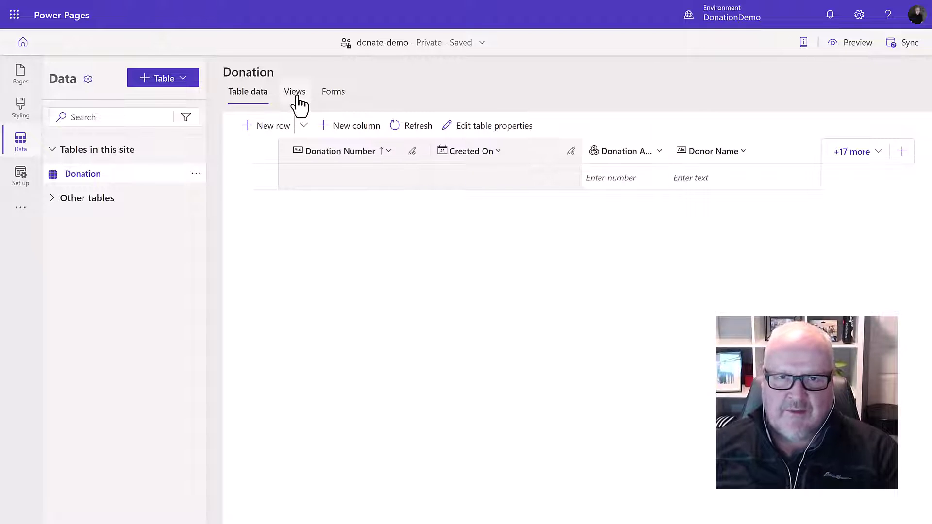
Move the Owner field into the Information form's header
left_click(326, 95)
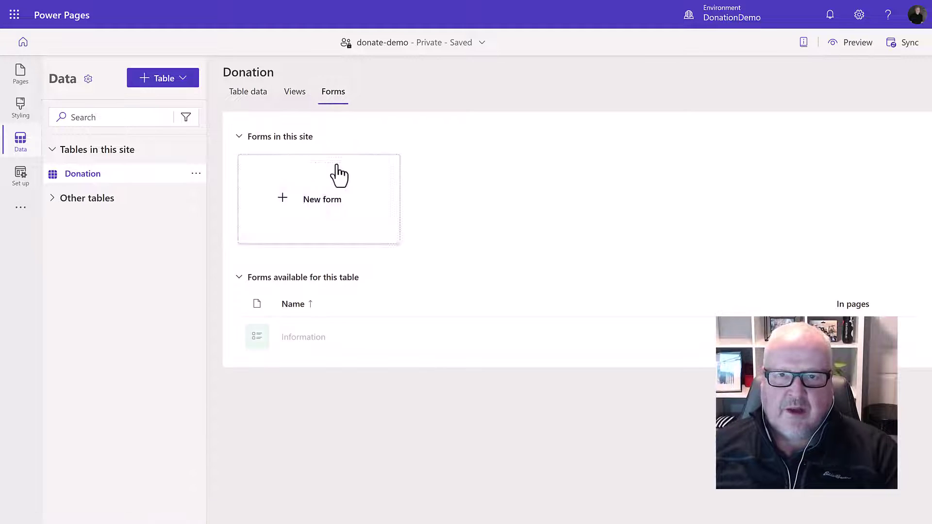
left_click(311, 336)
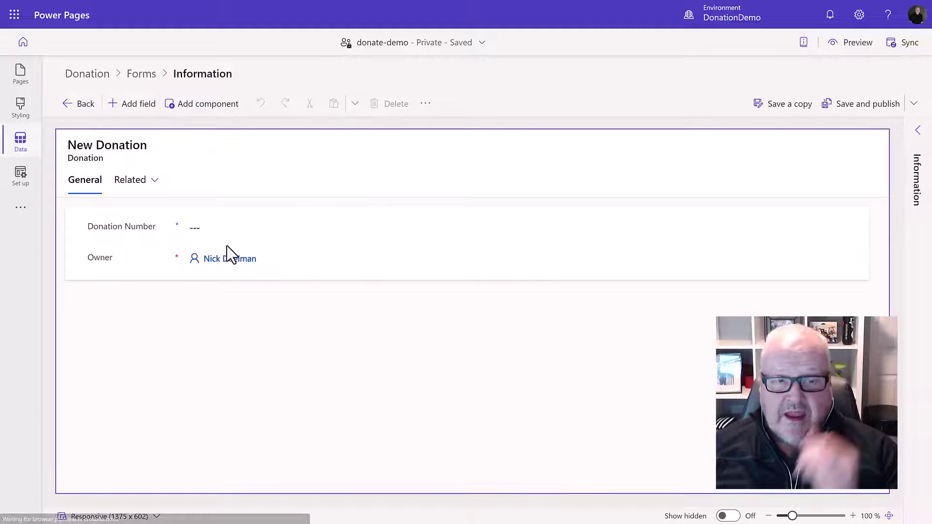
left_click_drag(225, 269, 546, 145)
left_click(213, 235)
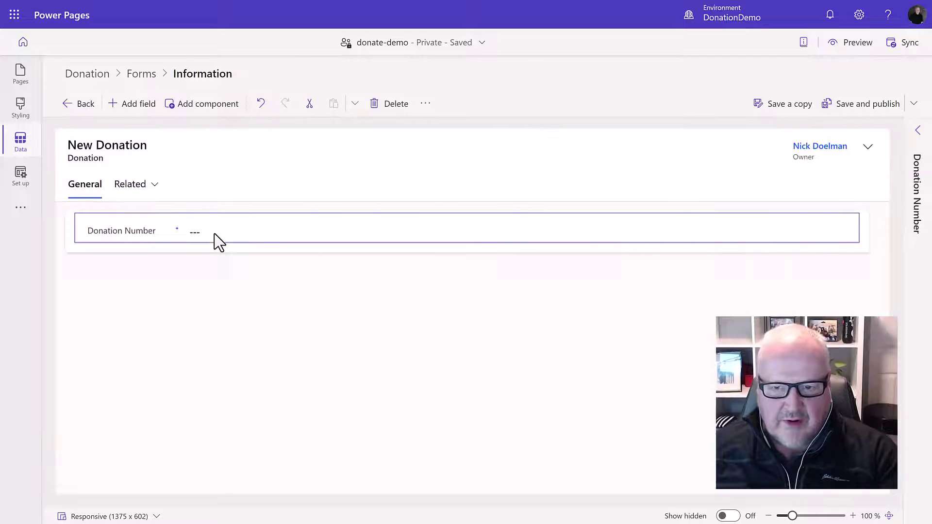
left_click(917, 131)
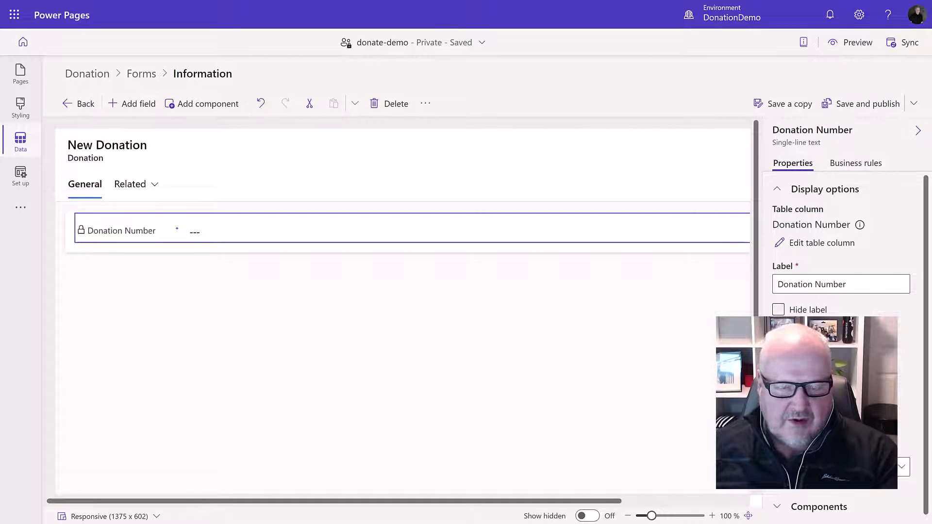
Add Donation Amount and Donor Name to the Information form, then save and publish
left_click(127, 104)
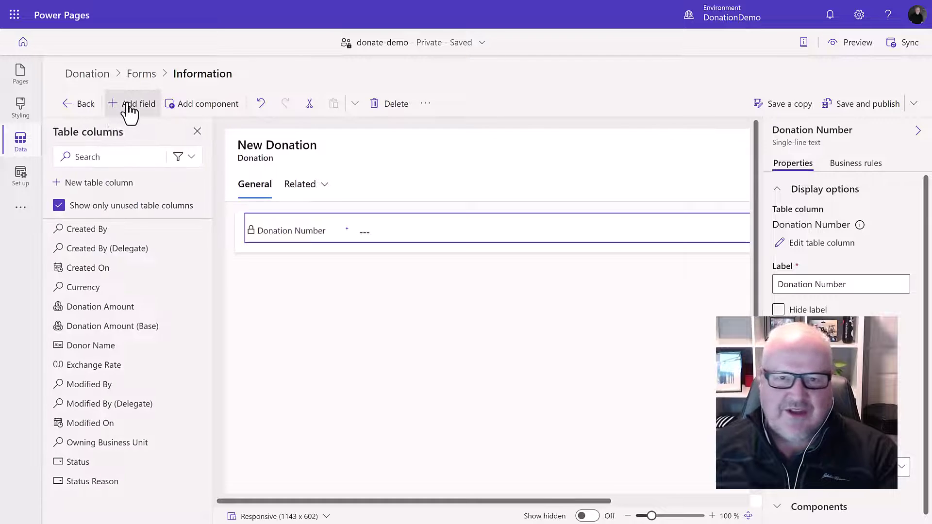
left_click(113, 311)
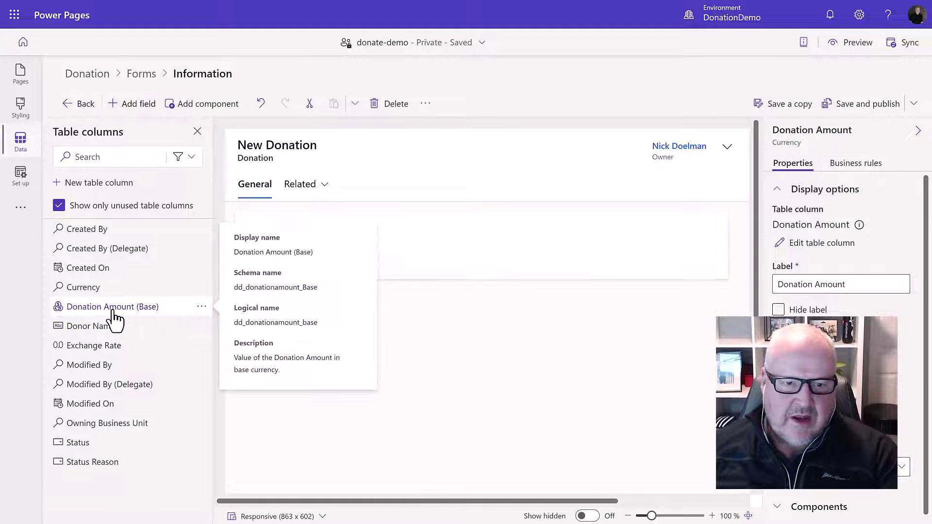
left_click(108, 326)
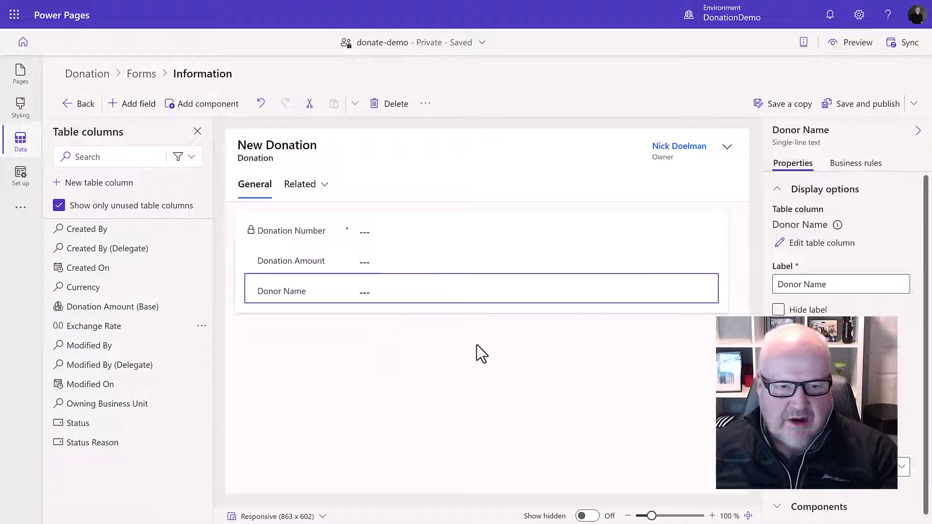
left_click(853, 104)
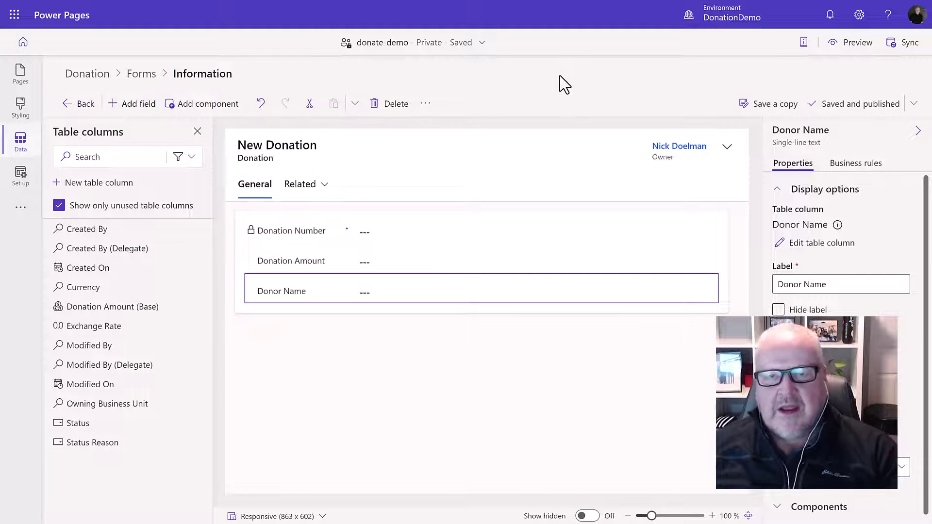
Create a new form named Payment for the Donation table
left_click(148, 79)
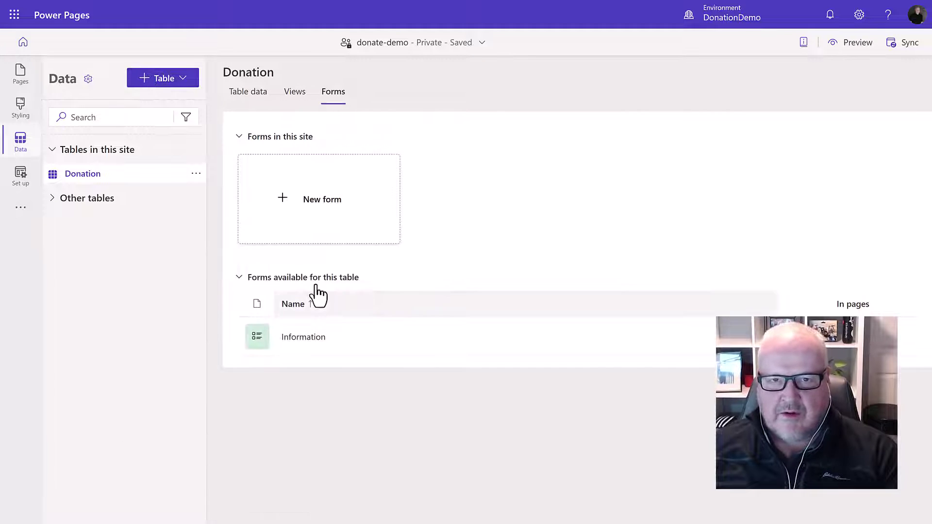
left_click(318, 211)
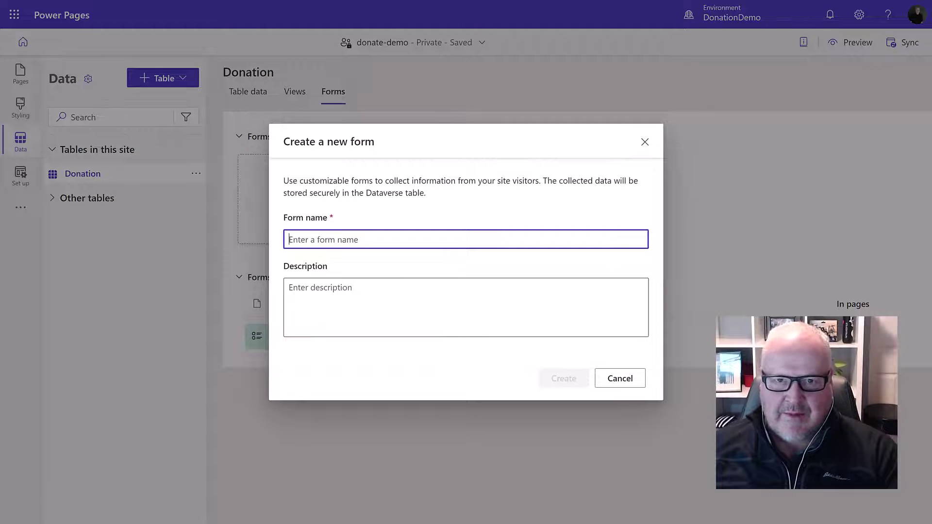
type("Payment")
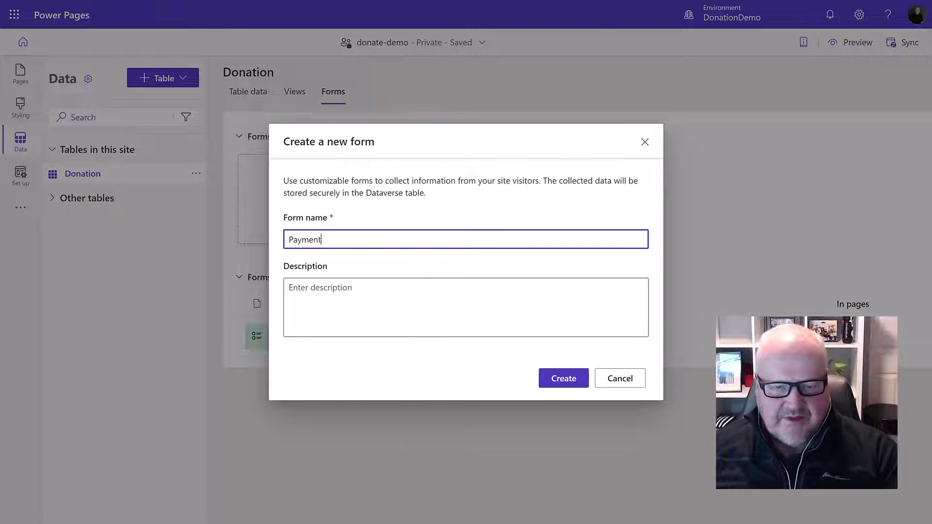
left_click(556, 382)
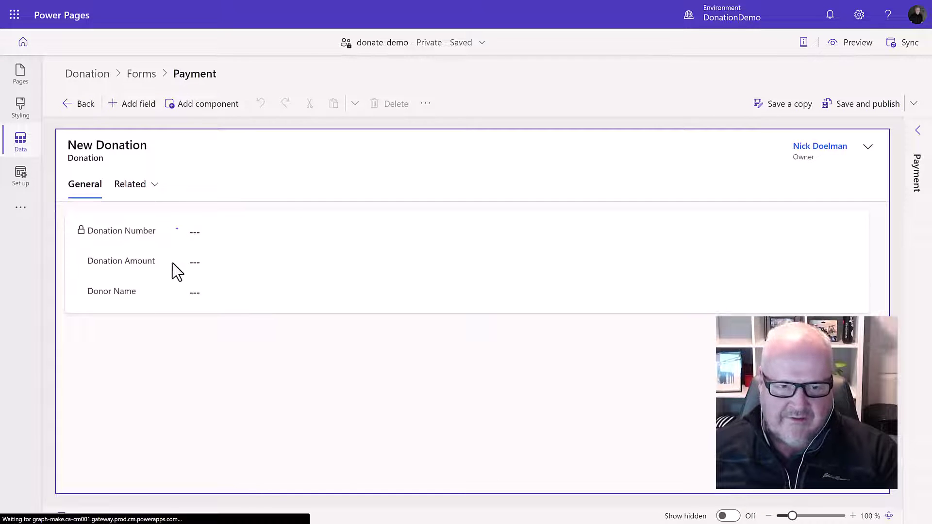
Make Donation Amount and Donor Name read-only, then save and publish the Payment form
left_click(163, 261)
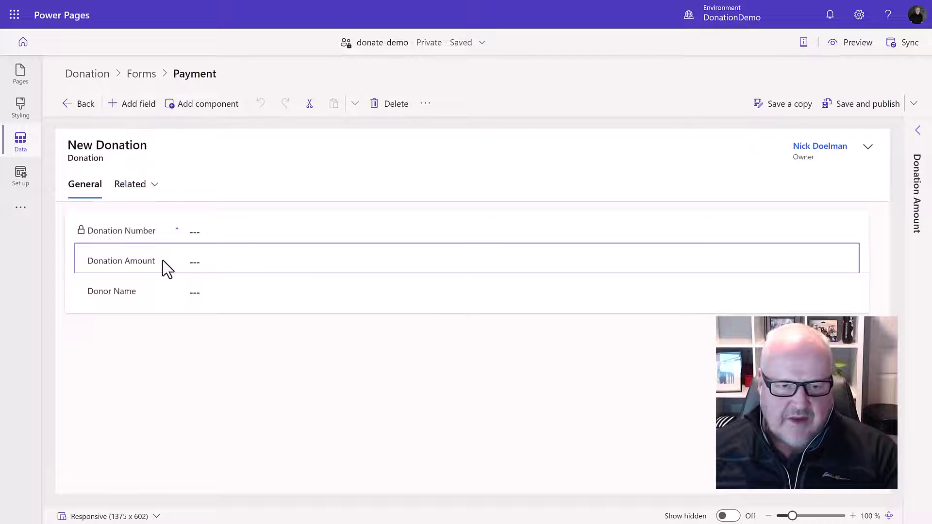
left_click(918, 130)
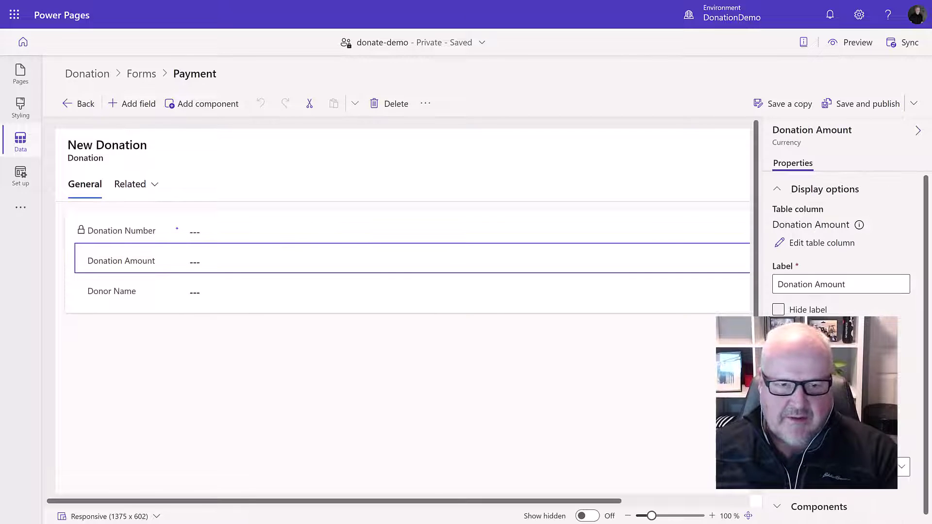
left_click(301, 297)
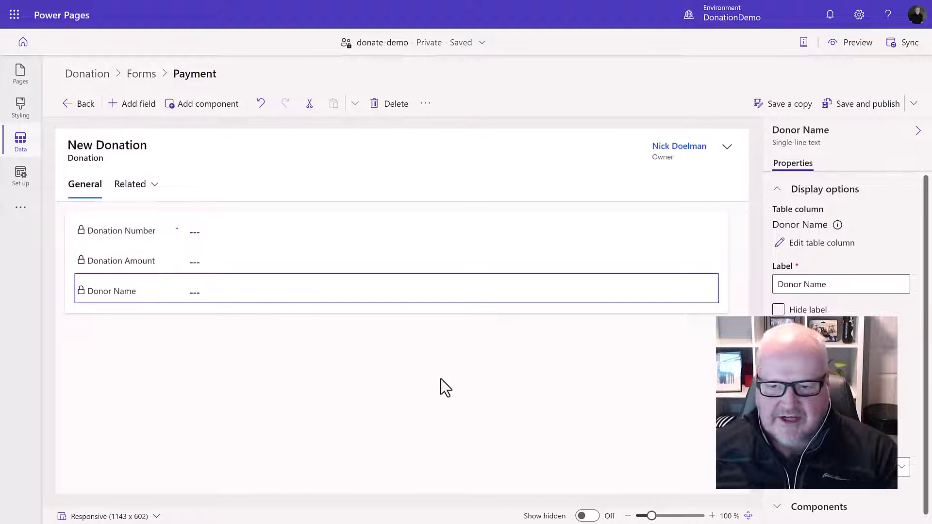
left_click(873, 108)
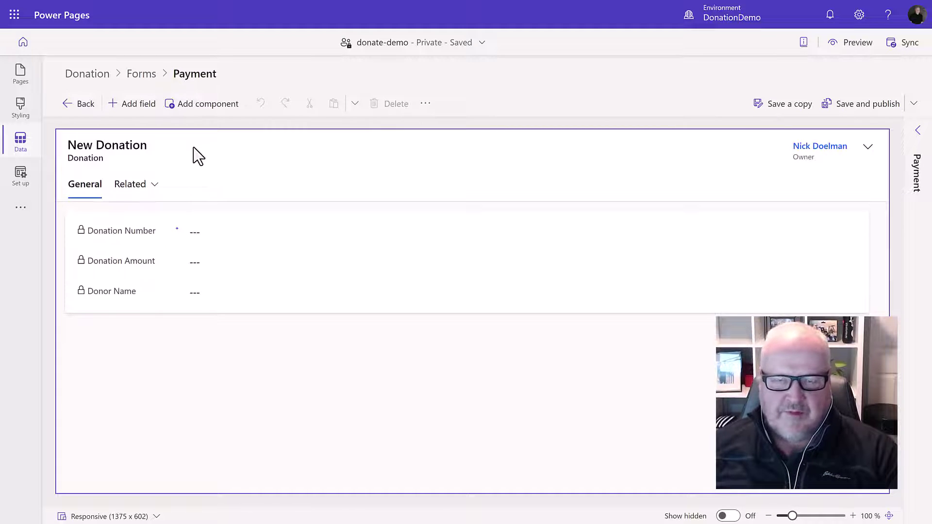
Add a blank page named Donation to the site's pages
left_click(81, 104)
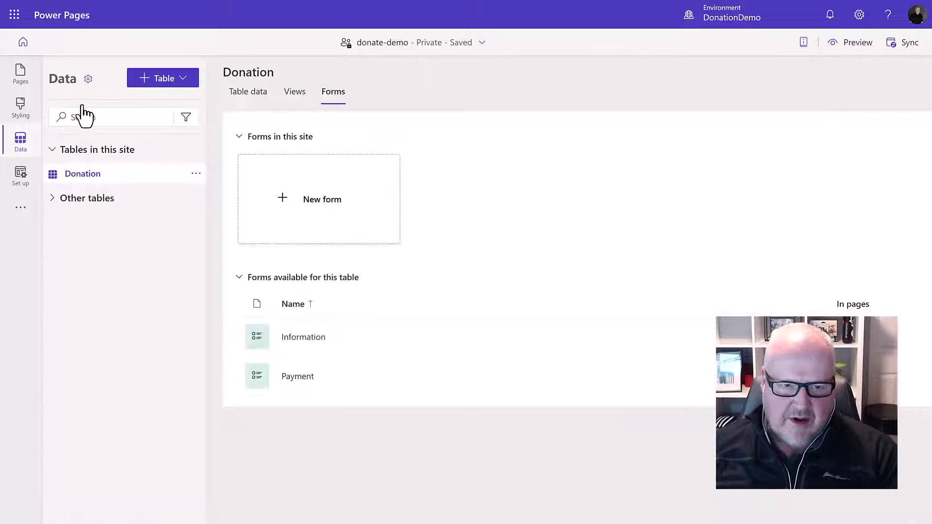
left_click(20, 73)
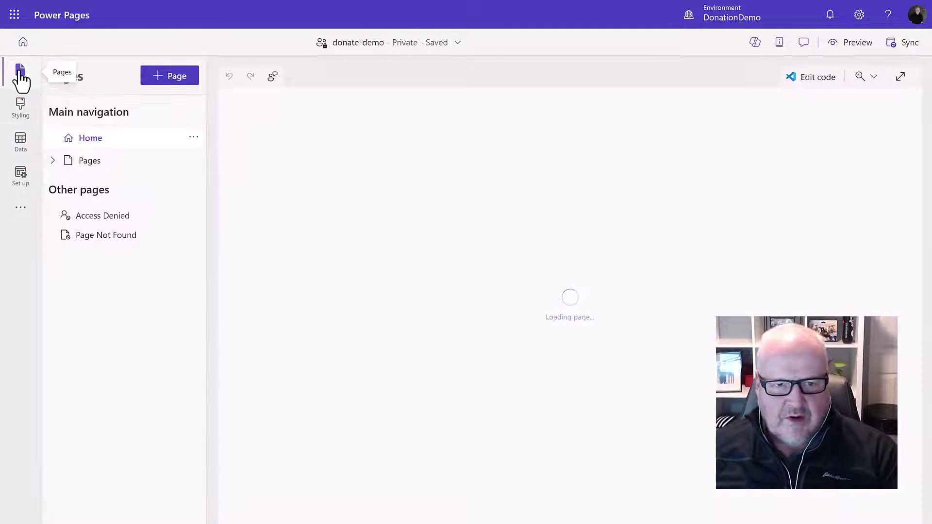
left_click(178, 78)
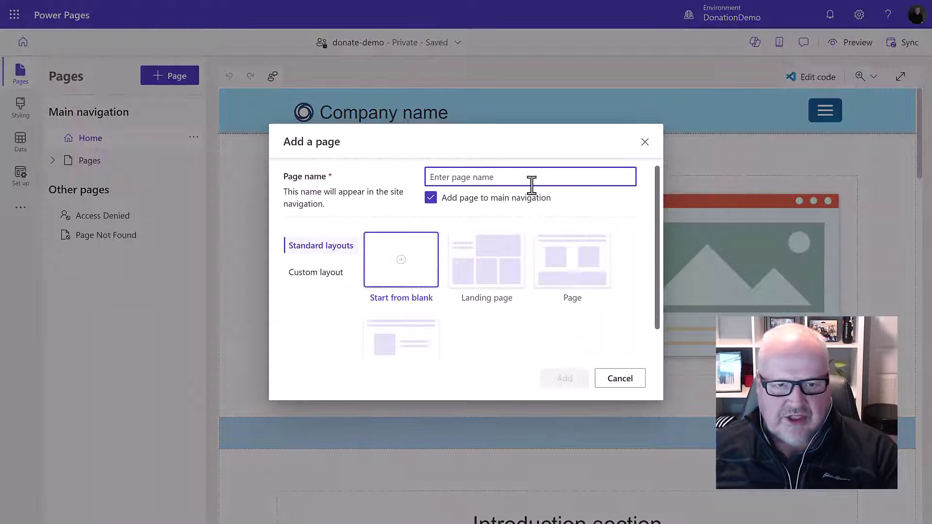
type("Donation")
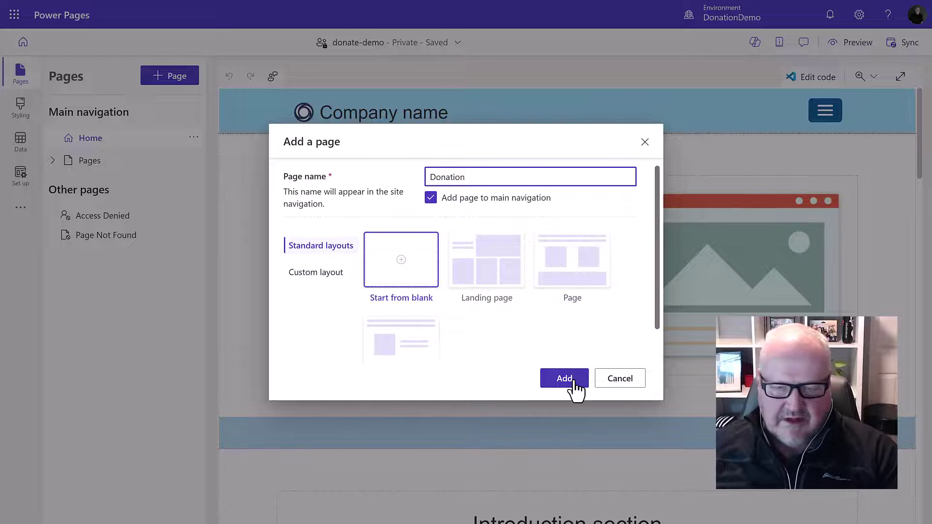
left_click(574, 382)
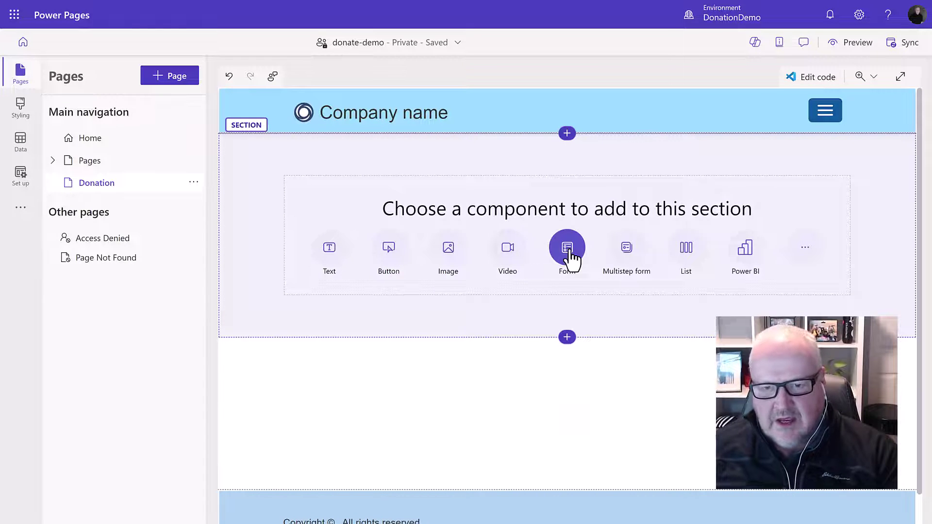
Insert a multistep form named Donation into the page section
left_click(626, 253)
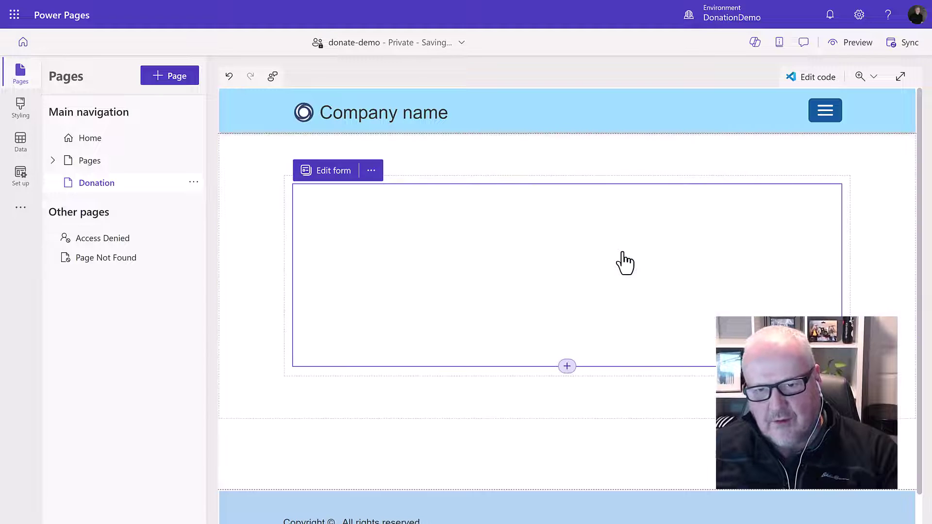
left_click_drag(462, 203, 368, 199)
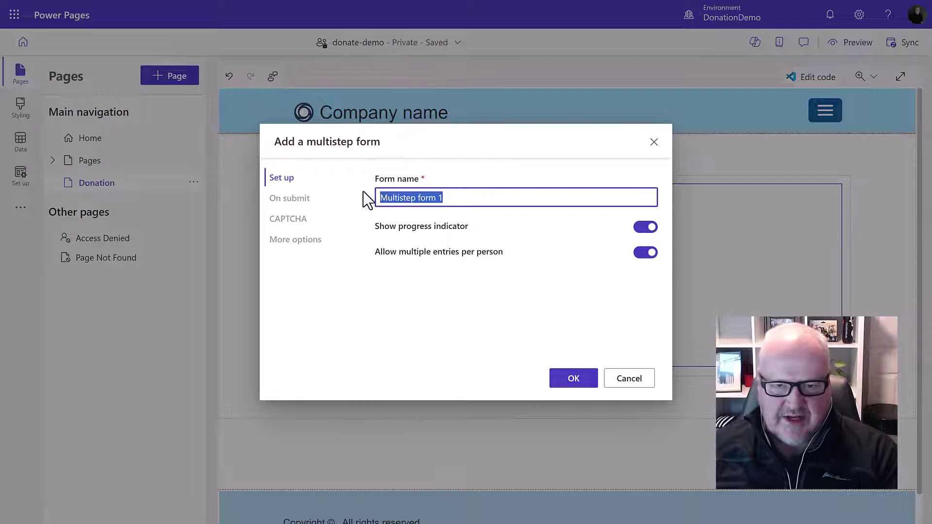
type("Donation")
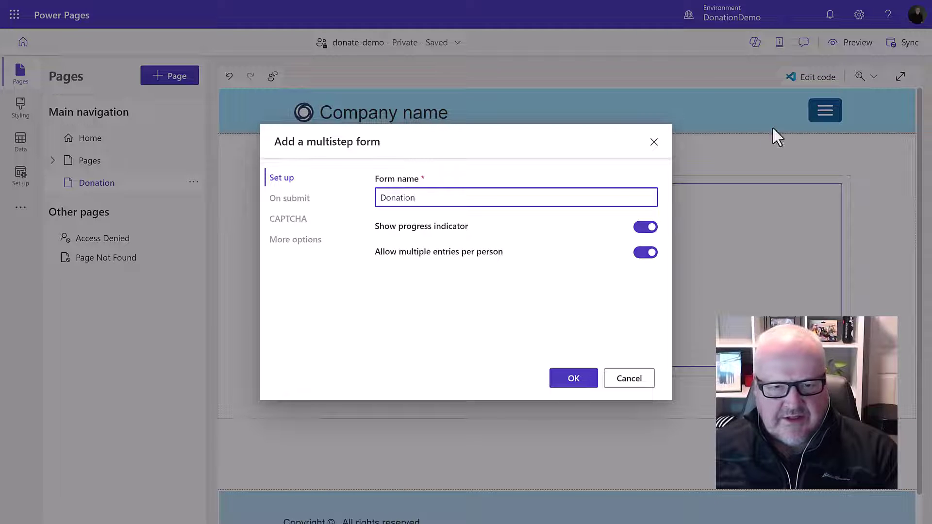
left_click(572, 381)
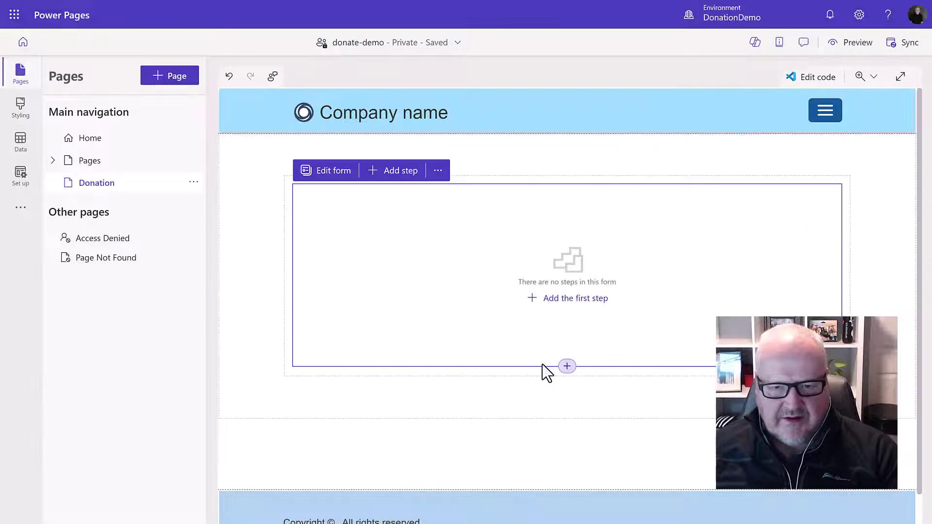
Add a first step named Donor Info to the multistep form
left_click(393, 171)
left_click(491, 229)
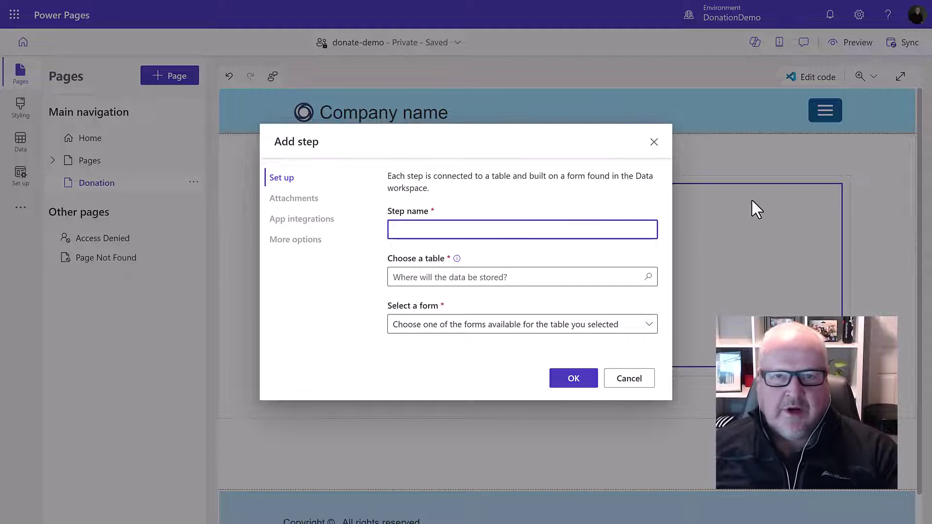
type("Don")
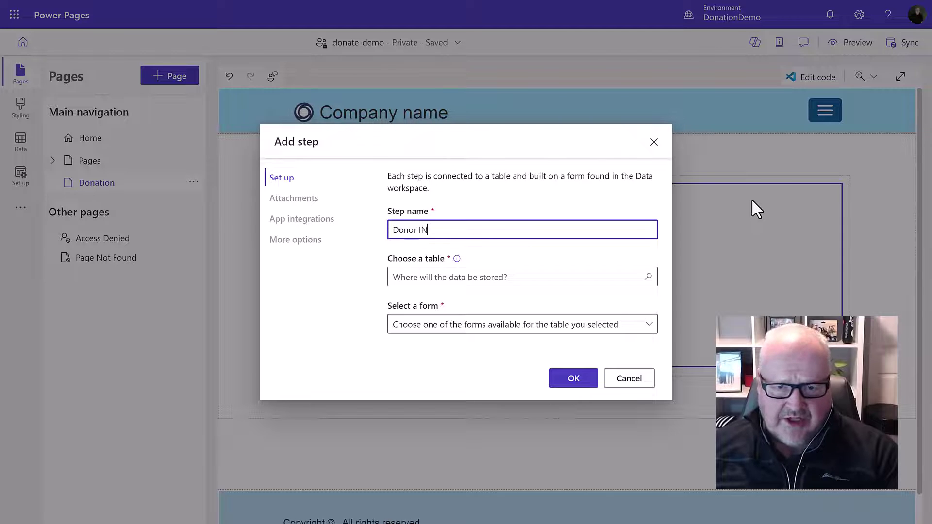
type("or Info")
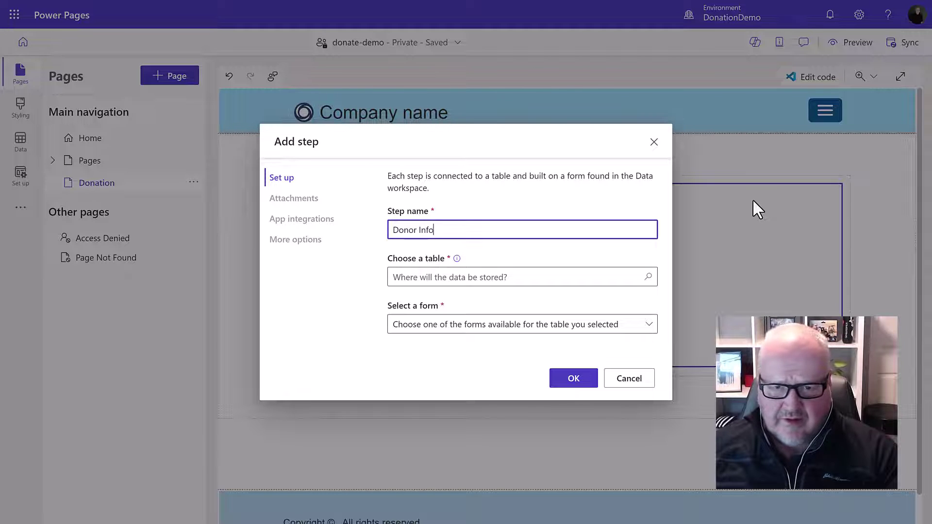
Base the Donor Info step on the Donation table's Information form and confirm it
left_click(447, 279)
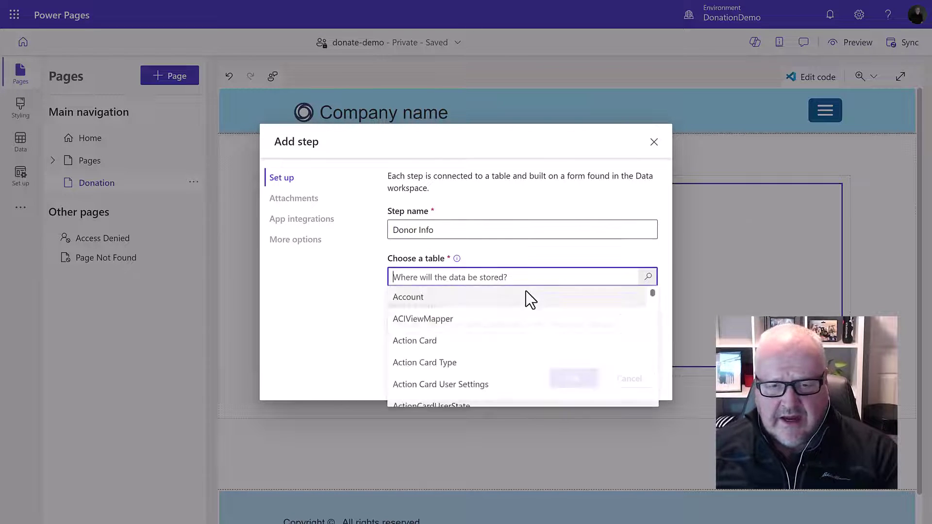
type("dn")
key("BackSpace")
type("on")
left_click(439, 300)
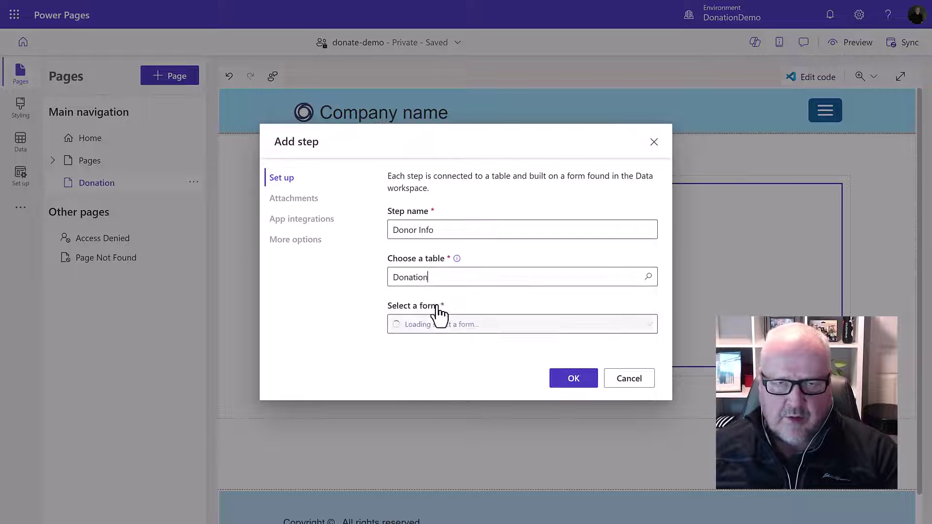
left_click(429, 326)
left_click(416, 345)
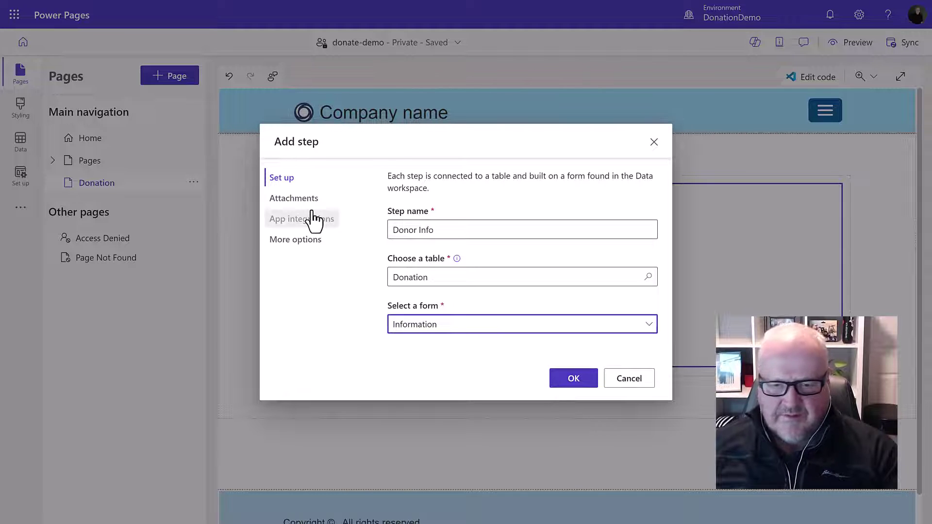
left_click(295, 239)
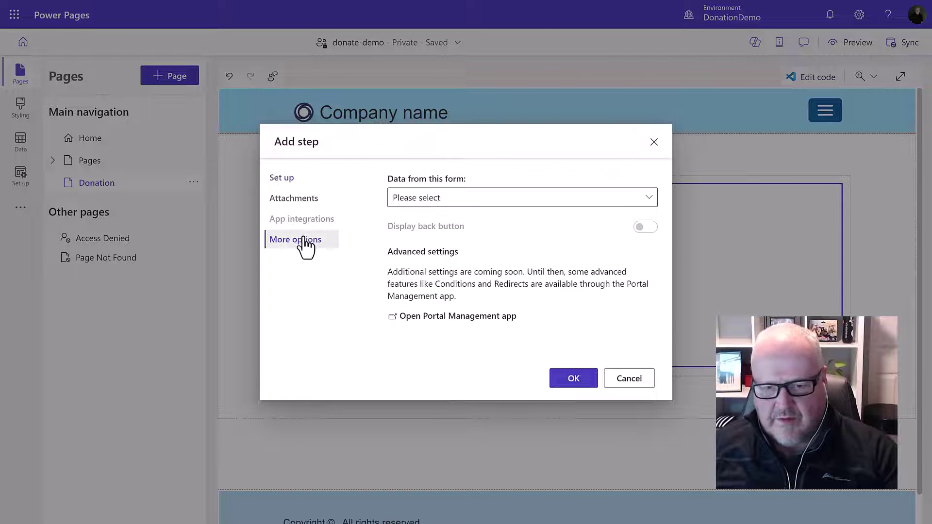
left_click(292, 179)
left_click(572, 379)
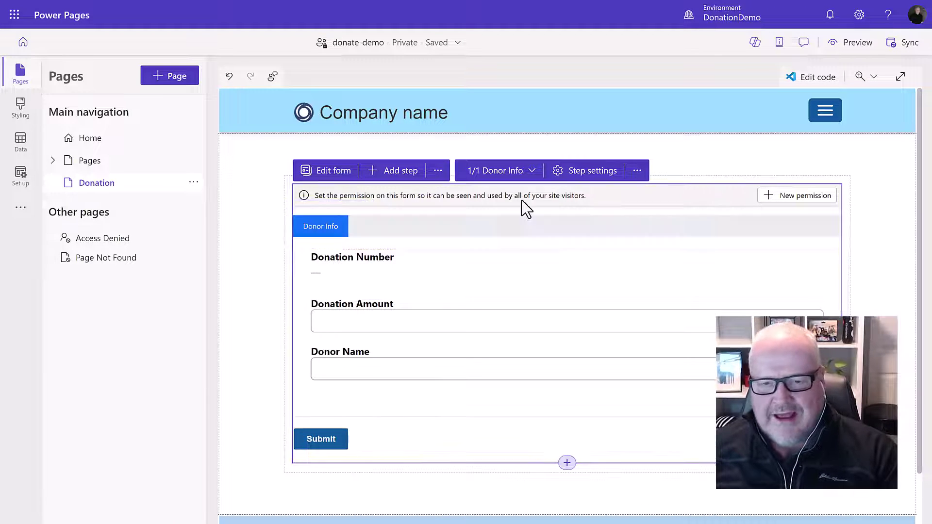
Save a global Donation permission granting Create and Update to Anonymous and Authenticated Users
left_click(800, 196)
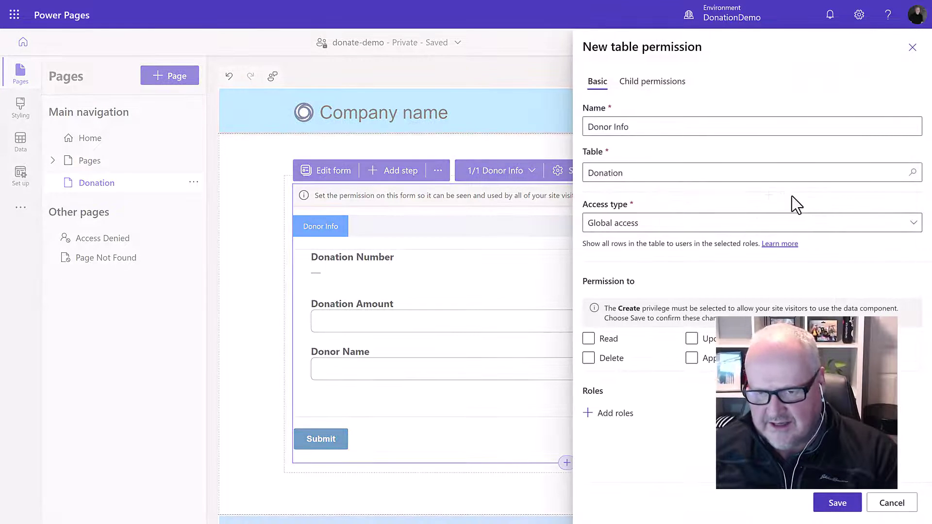
left_click(589, 339)
left_click(795, 339)
left_click(607, 414)
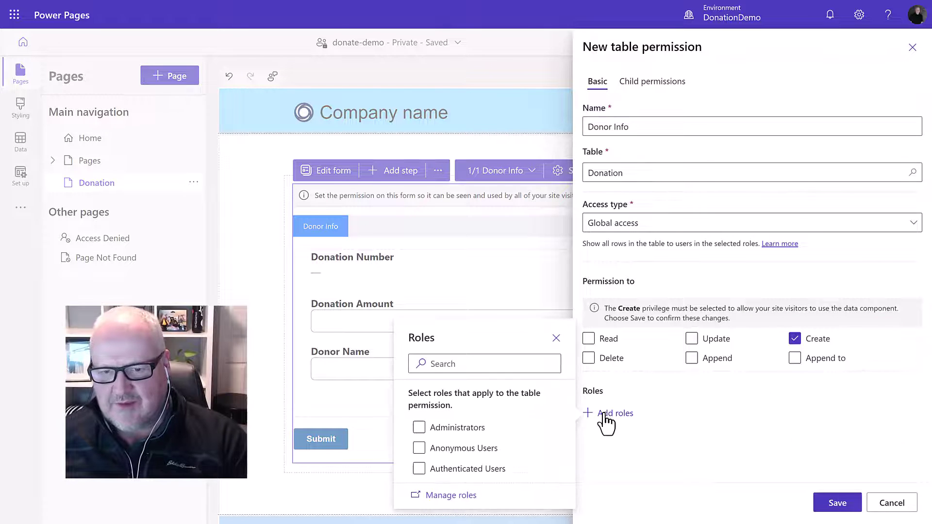
left_click(419, 448)
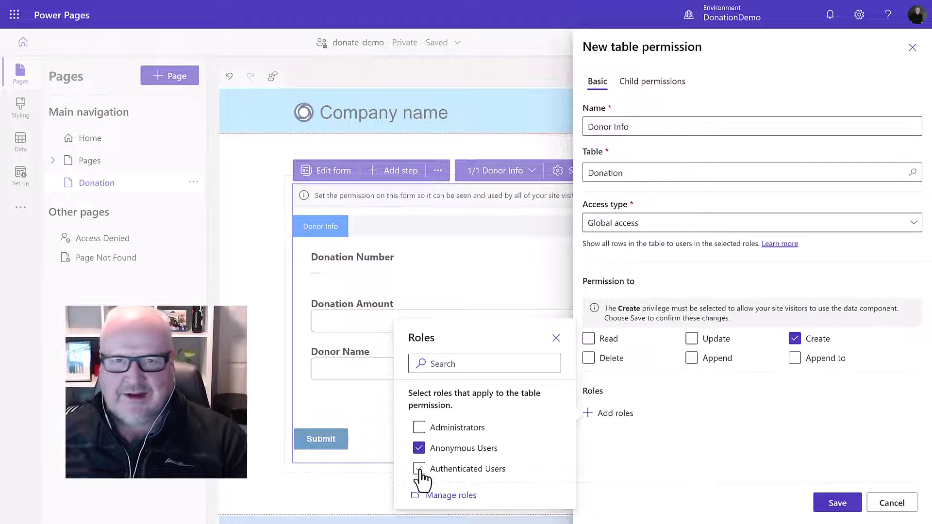
left_click(420, 469)
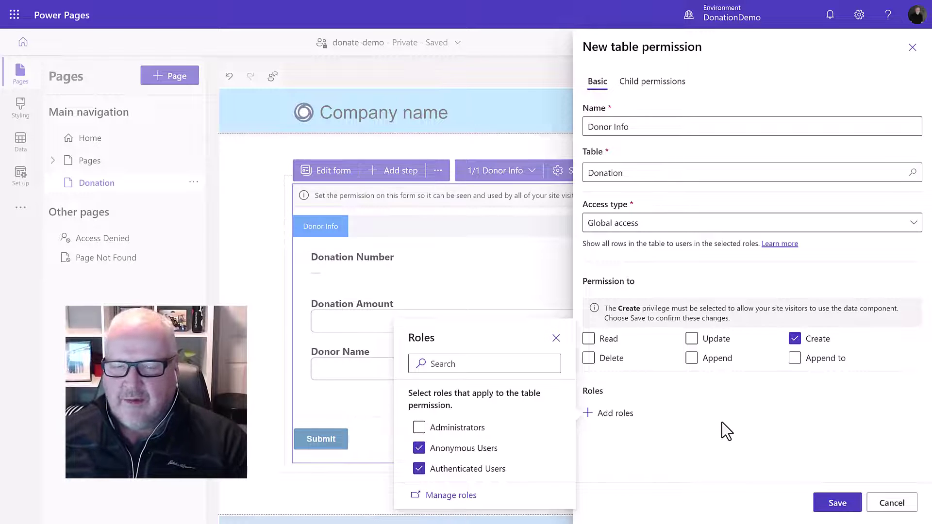
left_click(746, 416)
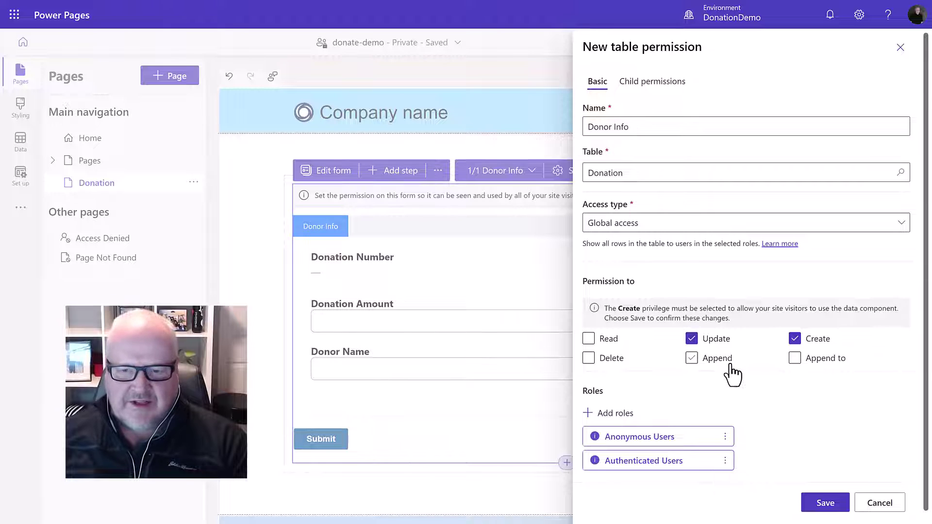
left_click(826, 503)
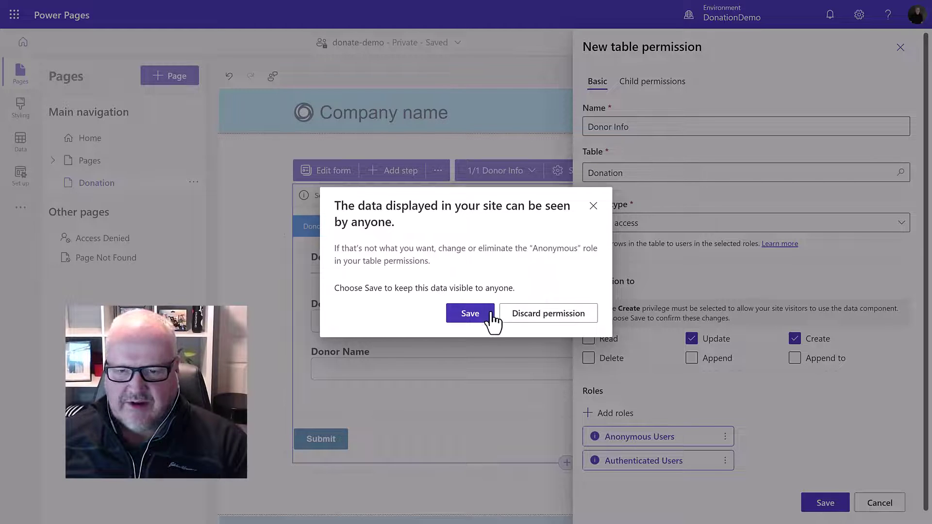
left_click(469, 316)
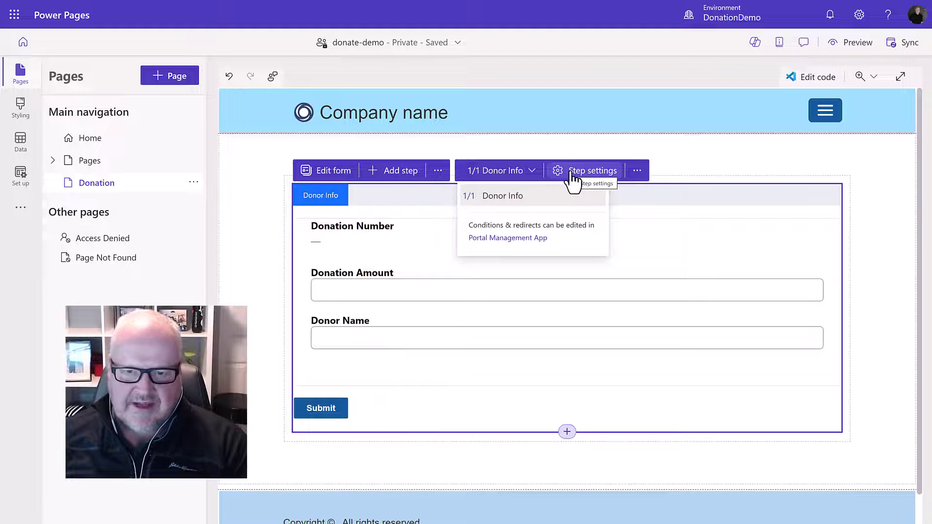
Add a form step named 'Payment' on the Donation table using its Payment form
left_click(401, 171)
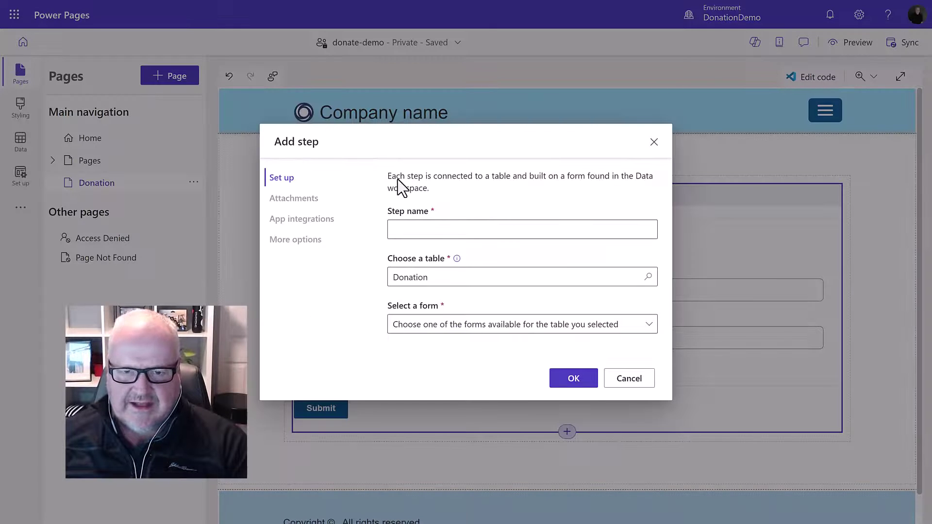
left_click(437, 230)
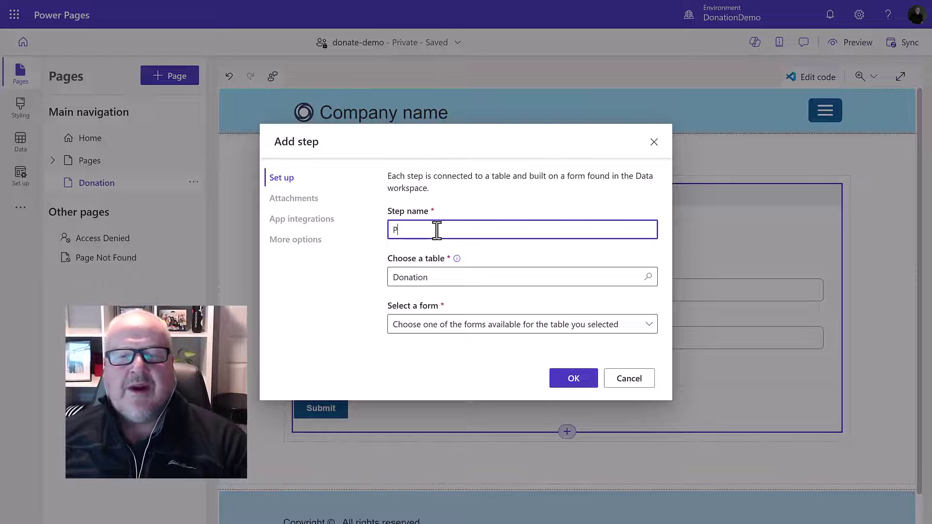
type("Payment")
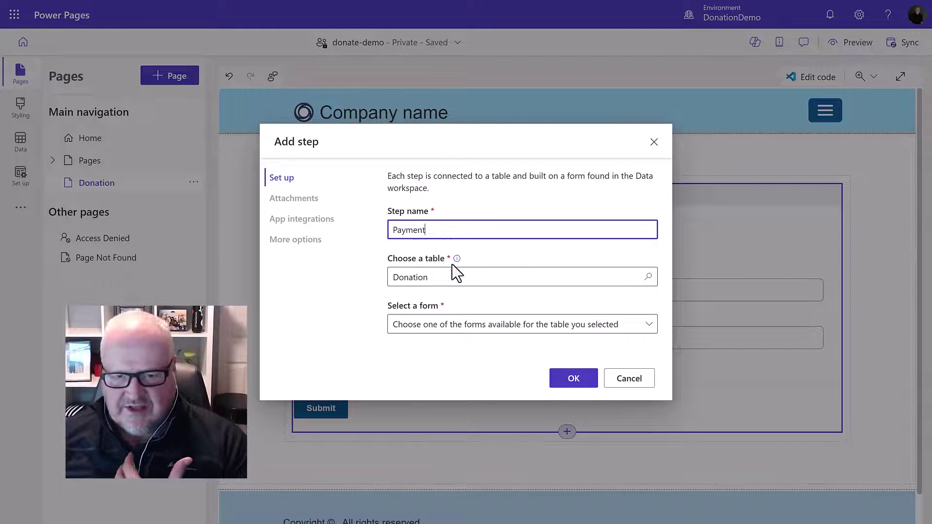
left_click(483, 326)
left_click(461, 370)
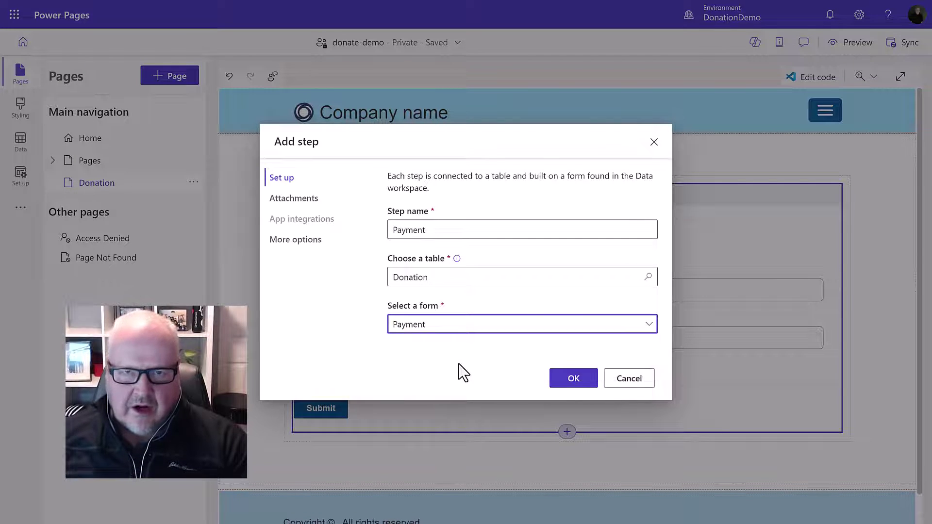
left_click(573, 382)
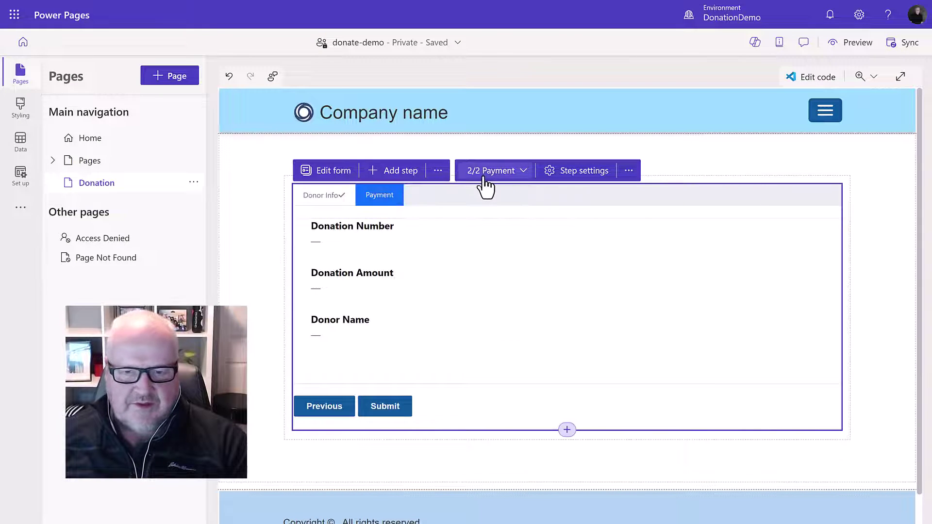
Review the Payment step's settings and App integrations options, closing without changes
left_click(569, 186)
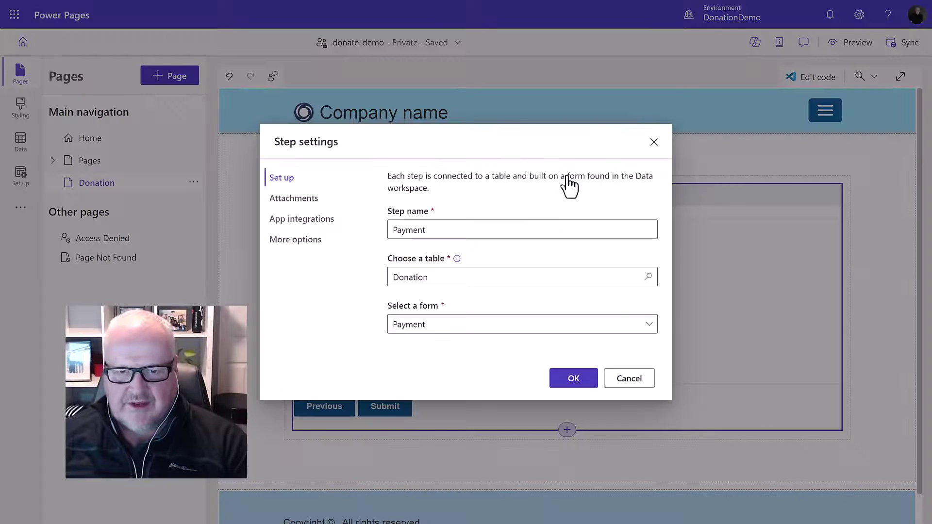
left_click(307, 221)
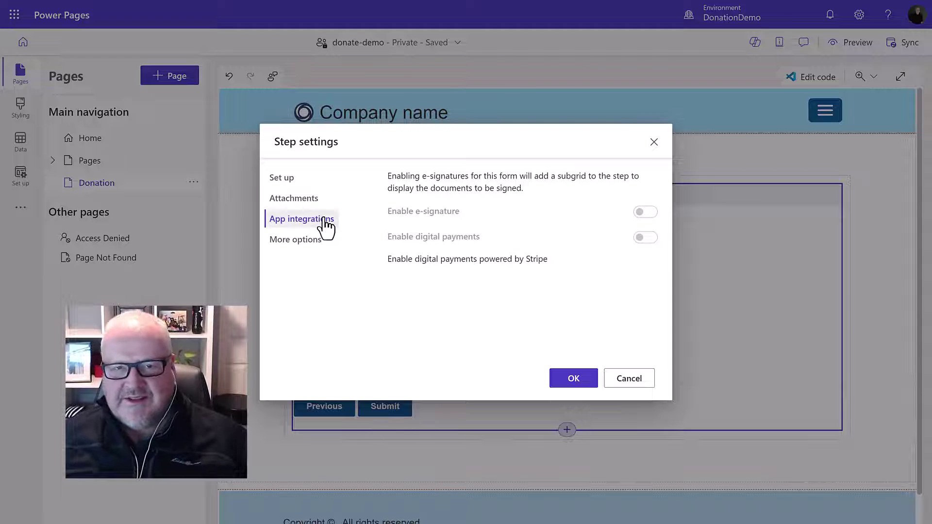
left_click(294, 184)
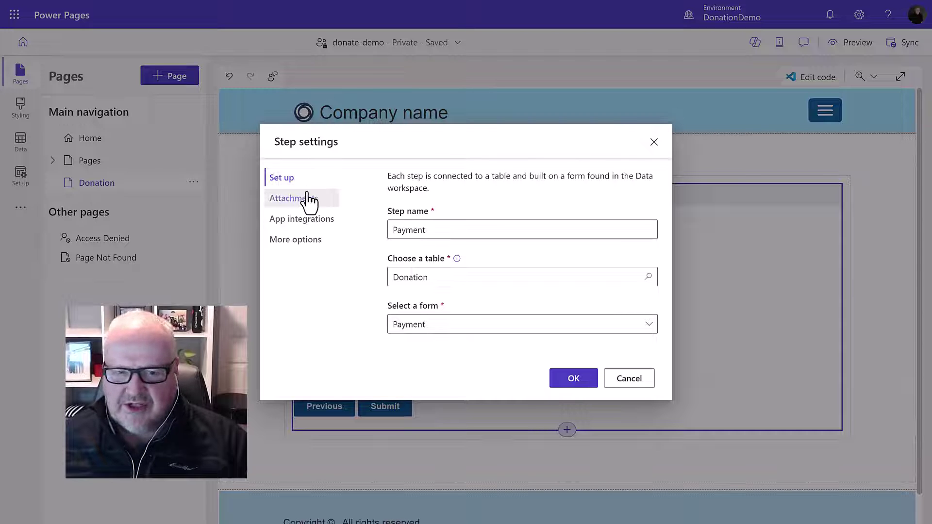
left_click(311, 222)
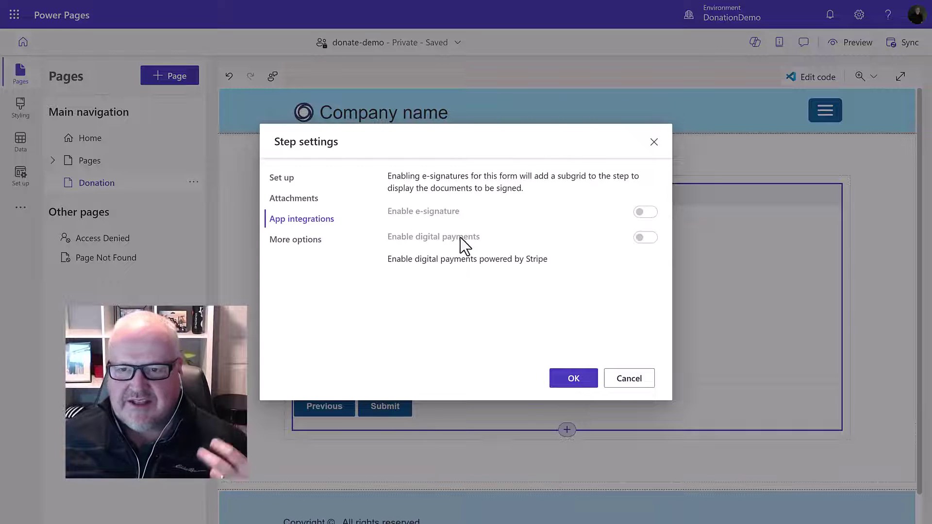
left_click(620, 379)
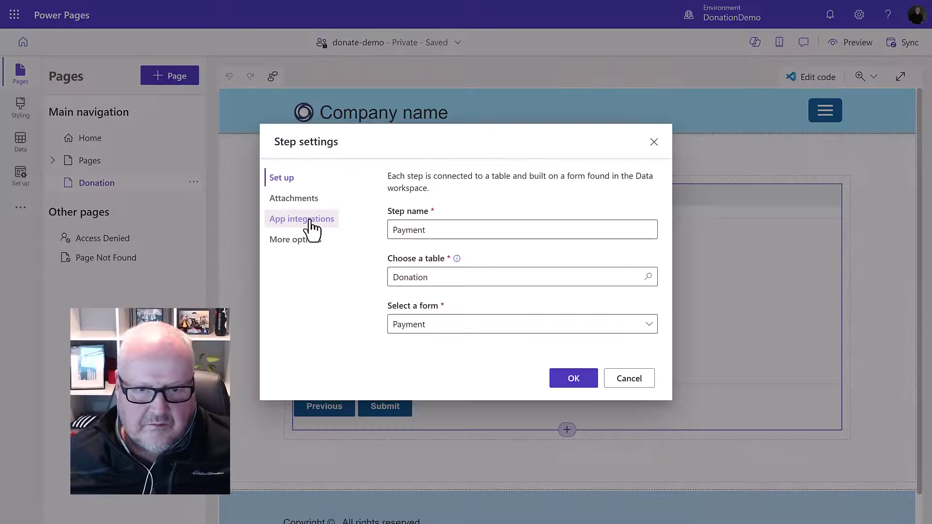
Switch on digital payments for the Payment step with Donation Amount as the amount field
left_click(310, 222)
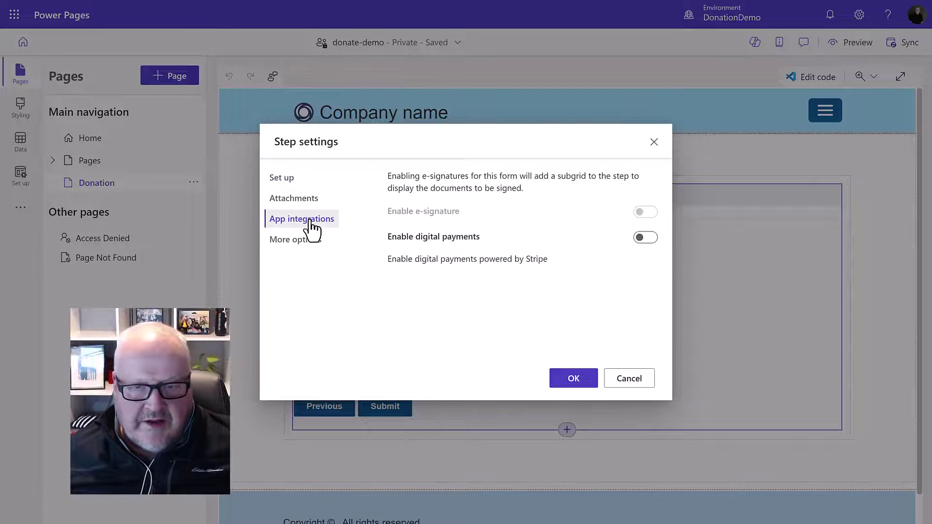
left_click(646, 238)
left_click(500, 304)
left_click(479, 322)
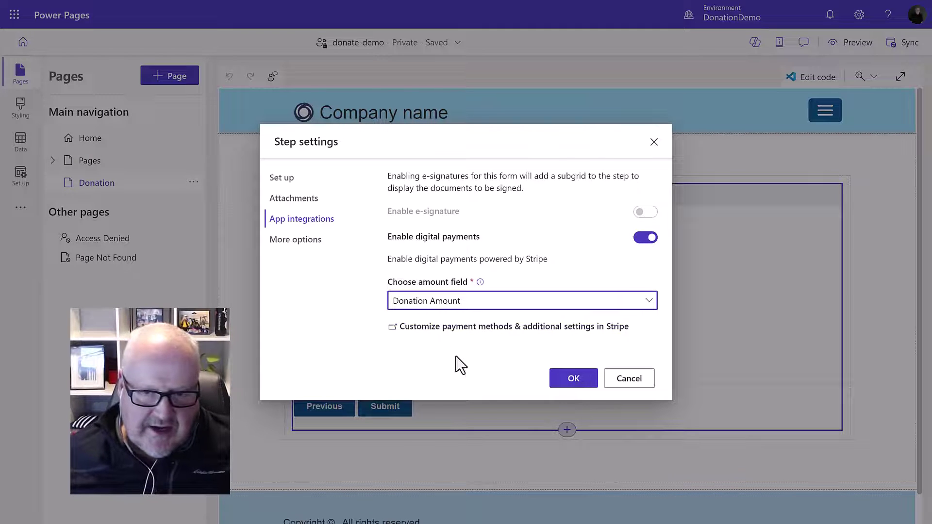
Confirm the Payment step's digital payment settings
left_click(575, 381)
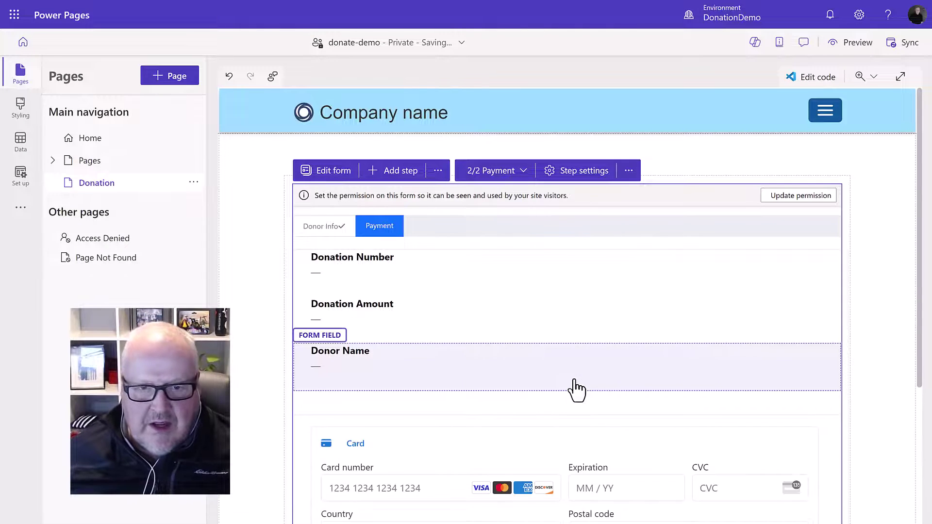
scroll(593, 364, "down", 4)
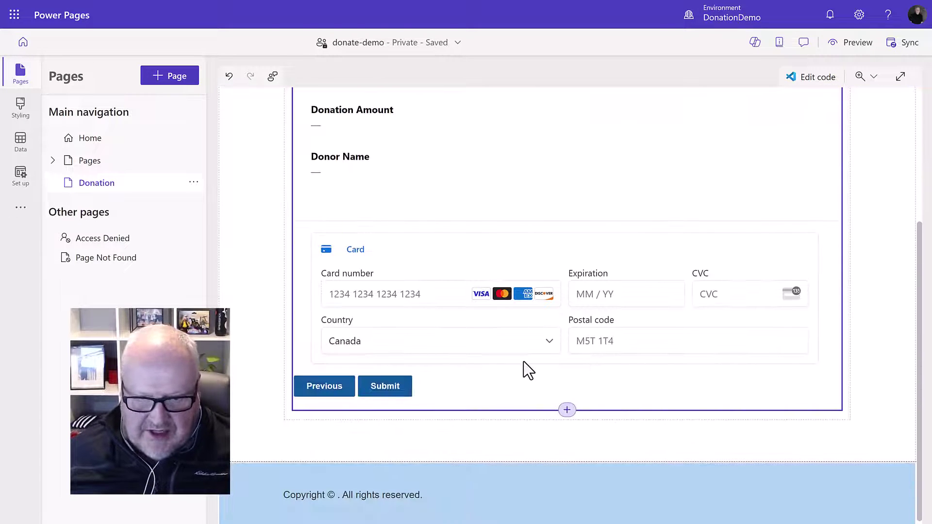
scroll(531, 361, "up", 4)
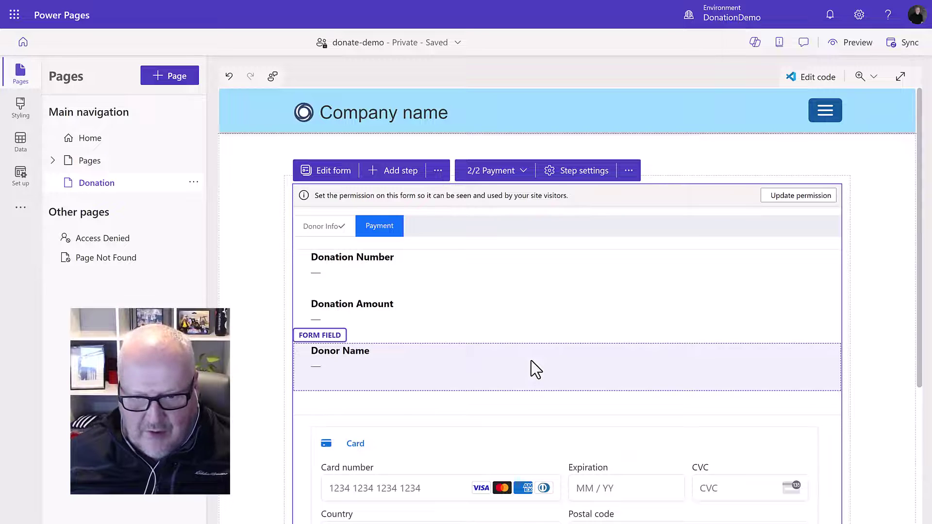
Grant Read on Donation in the Donor Info permission and save it despite the anonymous-access warning
left_click(792, 197)
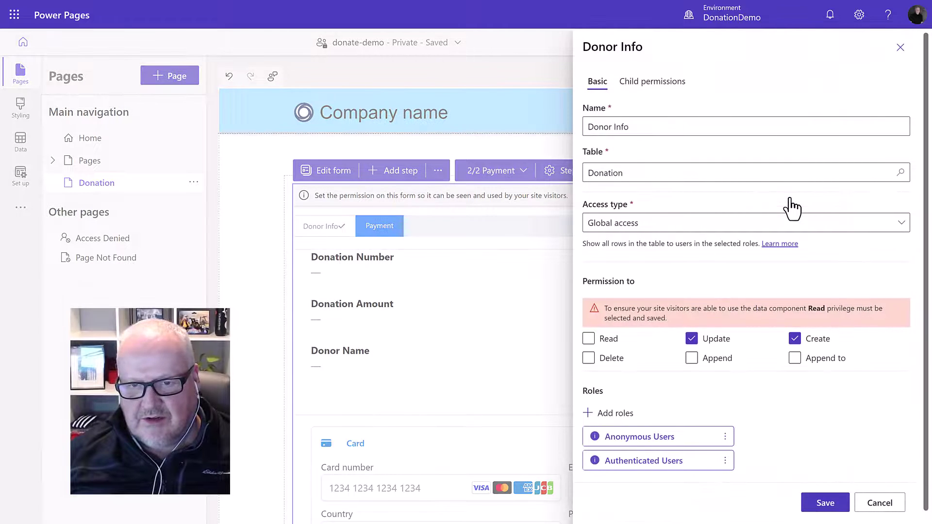
left_click(588, 338)
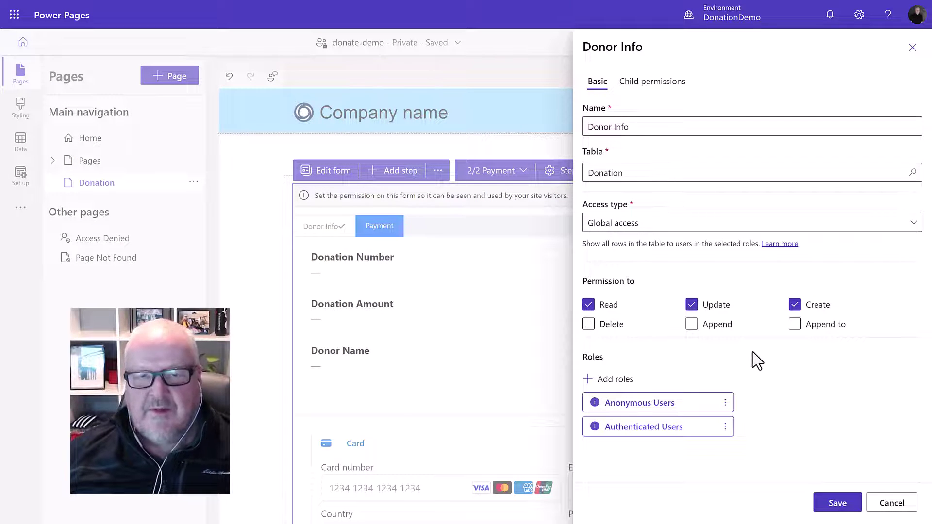
left_click(833, 504)
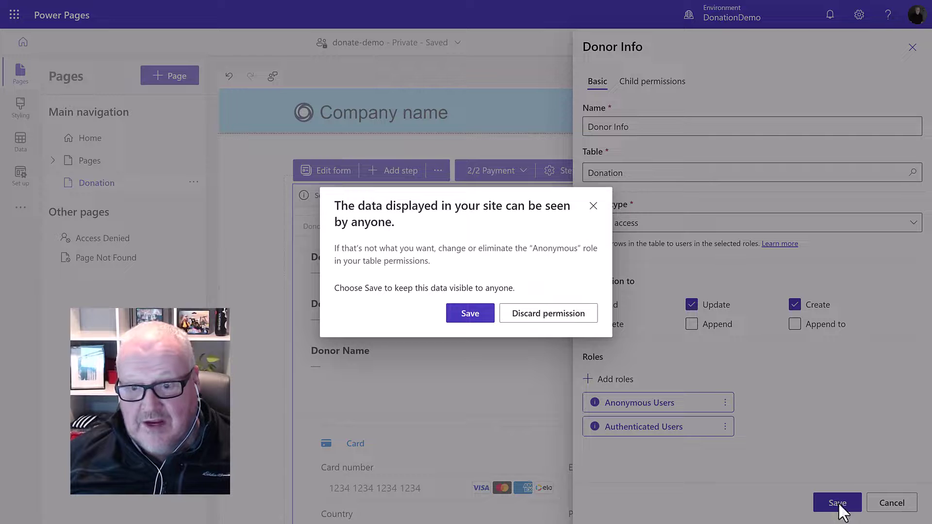
left_click(470, 315)
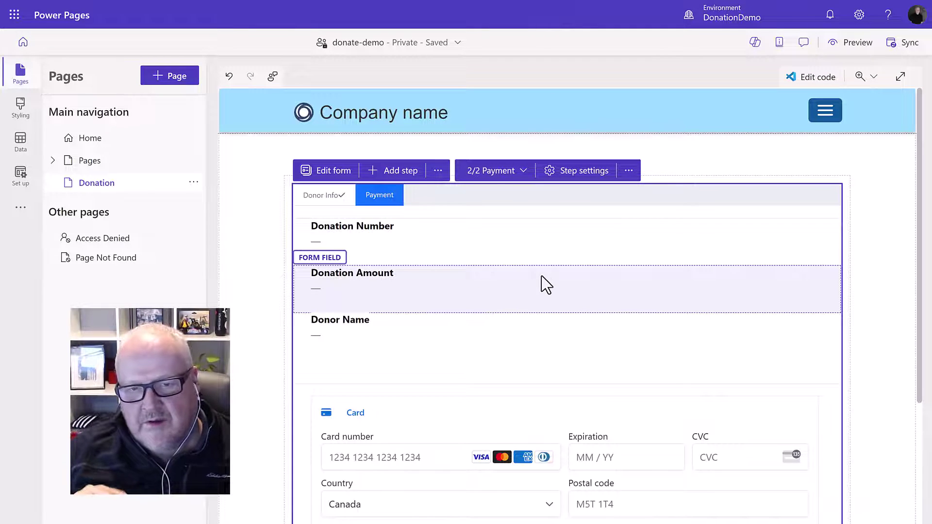
scroll(553, 270, "down", 3)
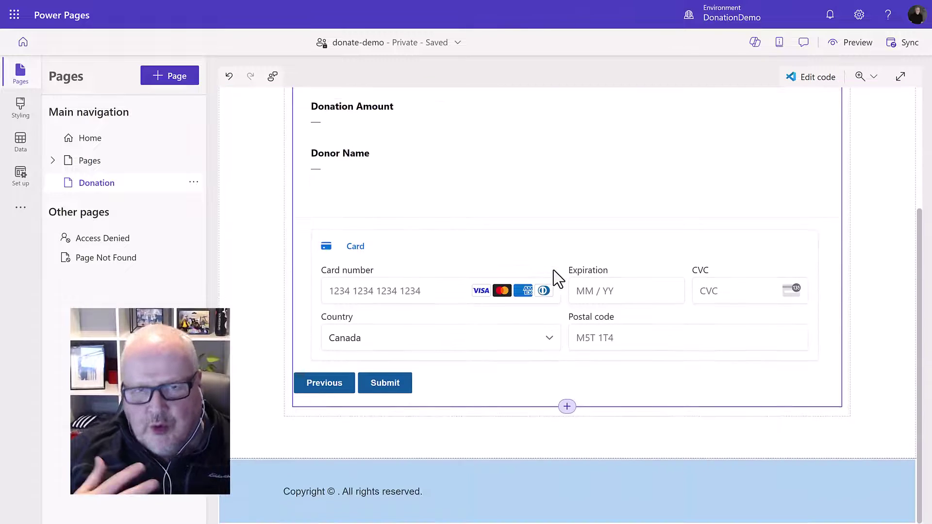
scroll(554, 270, "up", 5)
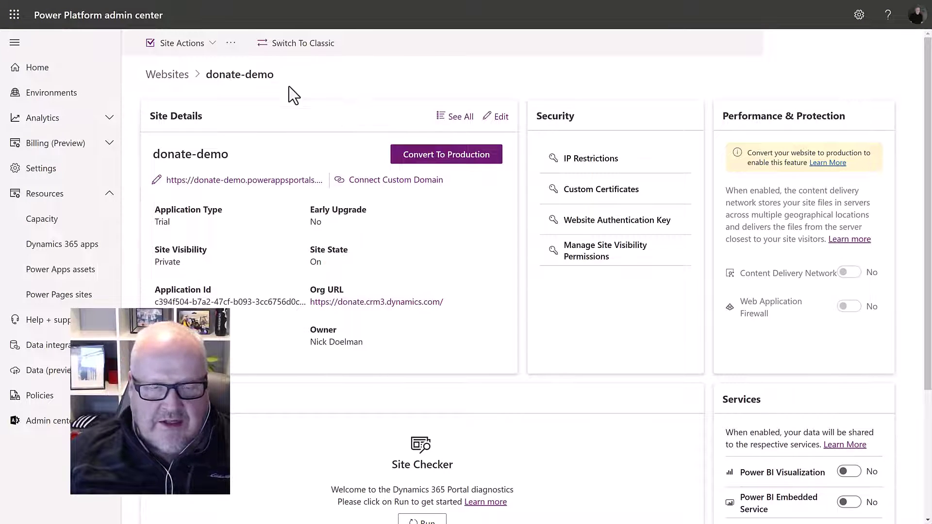
Choose Restart site from the donate-demo Site Actions menu
left_click(199, 45)
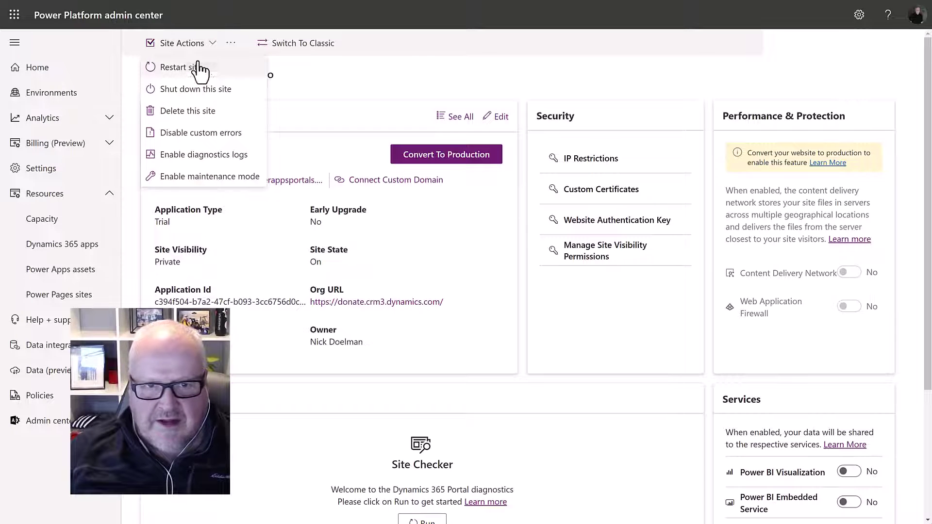
left_click(232, 73)
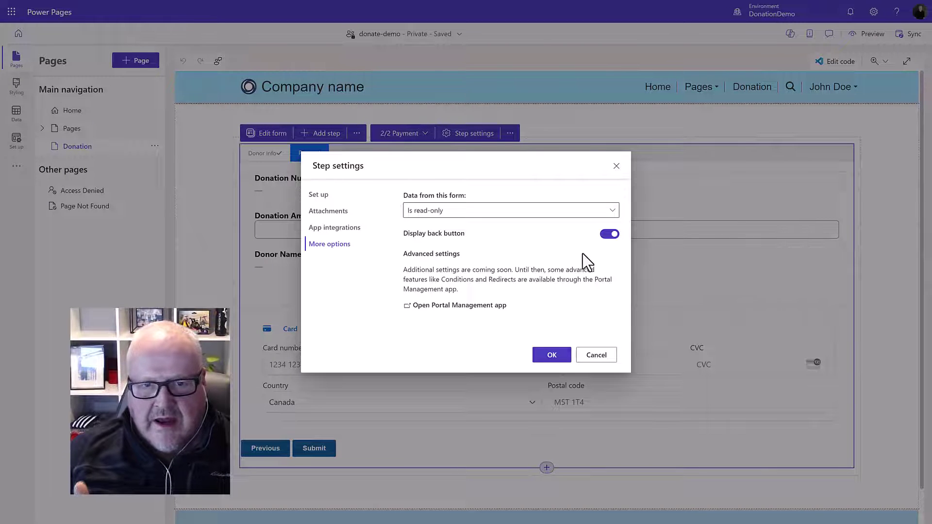
Switch off Display back button on the Payment step, then select the Home page
left_click(609, 235)
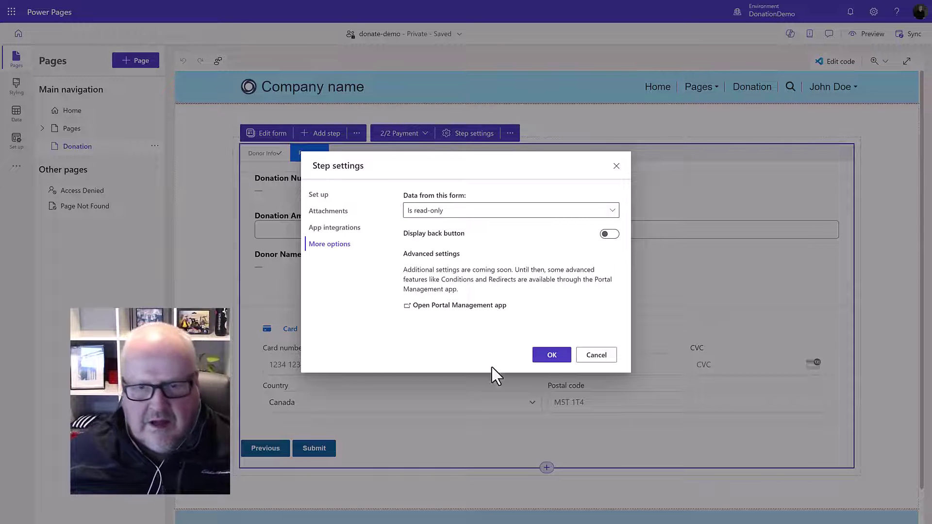
left_click(553, 355)
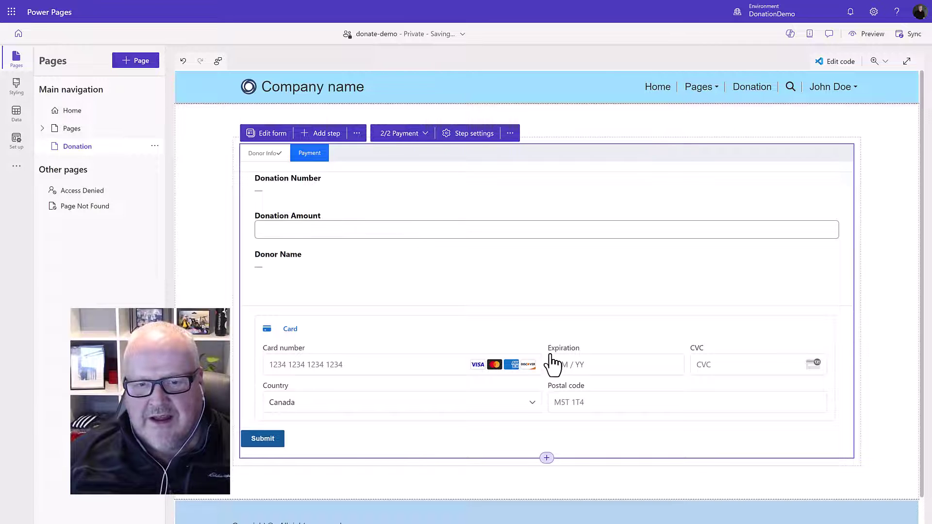
left_click(85, 116)
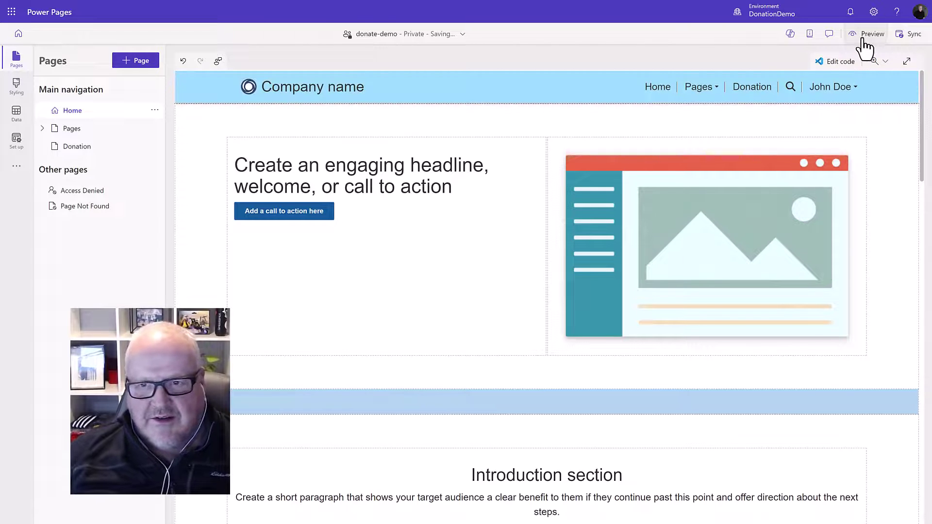
Preview the site on desktop and go to the Donation page
left_click(864, 40)
left_click(819, 59)
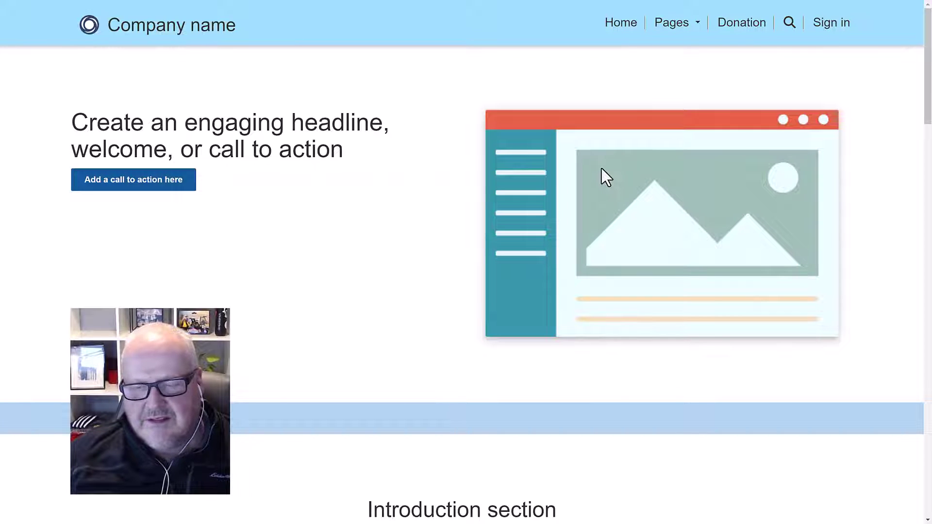
left_click(741, 33)
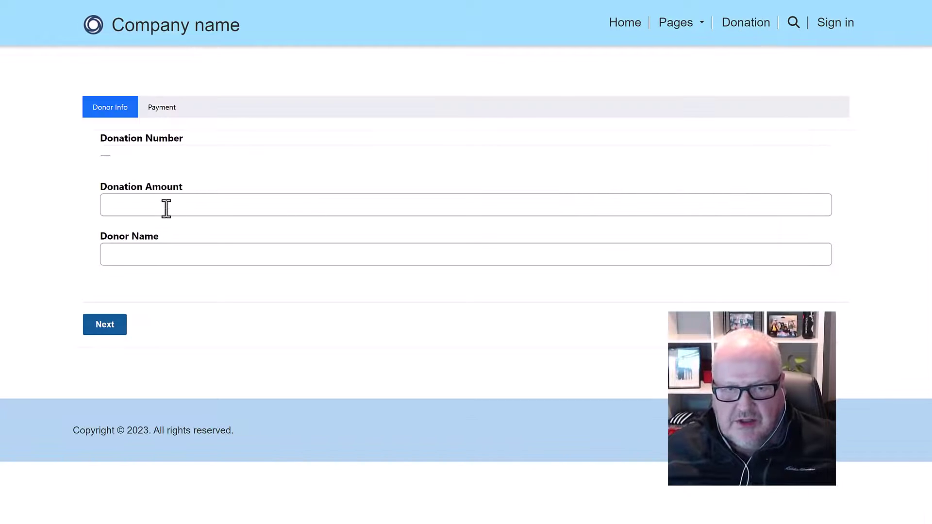
Enter a donation amount of 100 and the donor's name, then continue to the Payment step
left_click(166, 208)
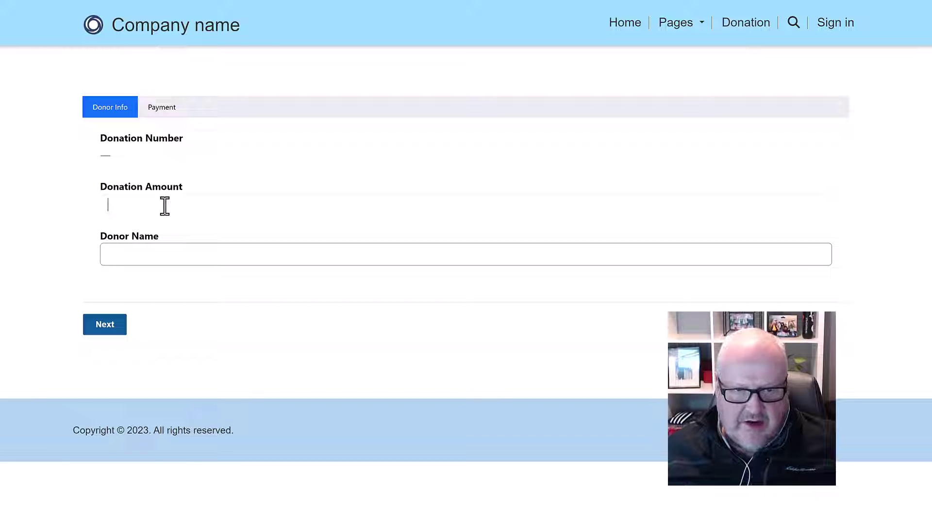
type("100")
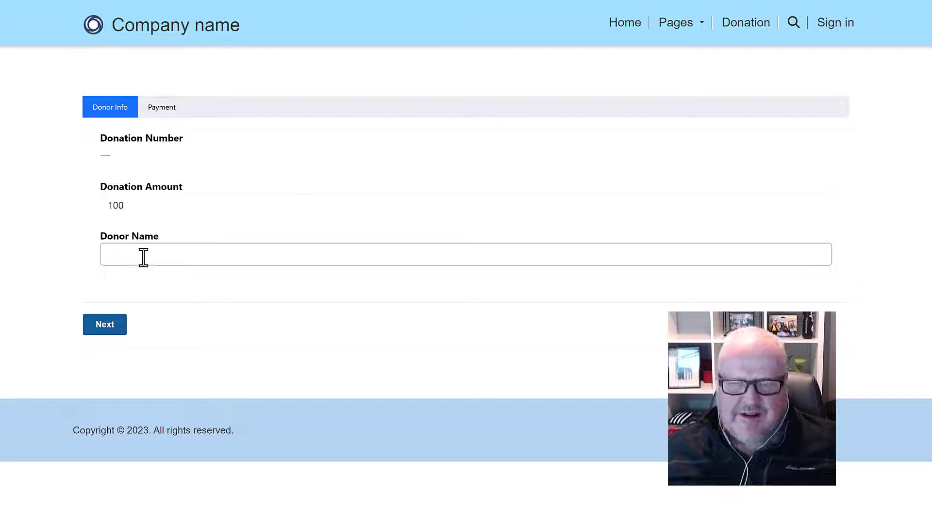
left_click(143, 257)
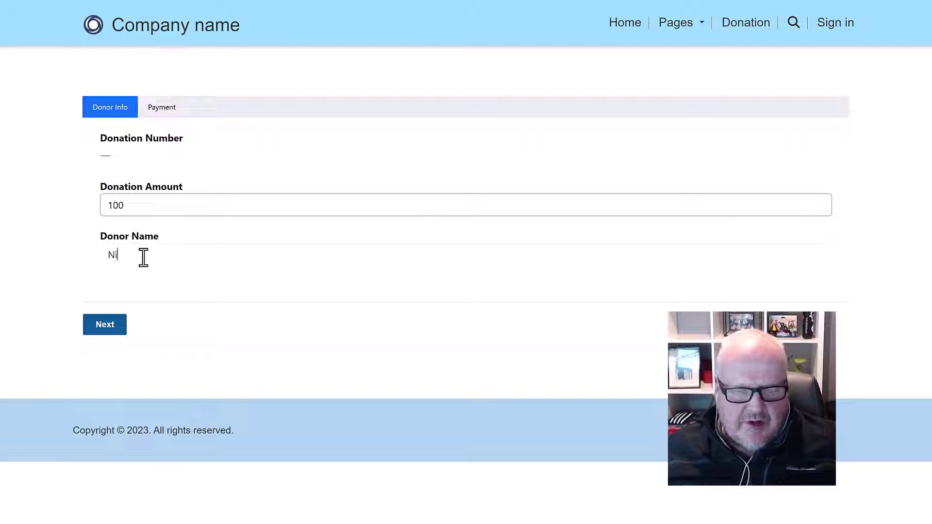
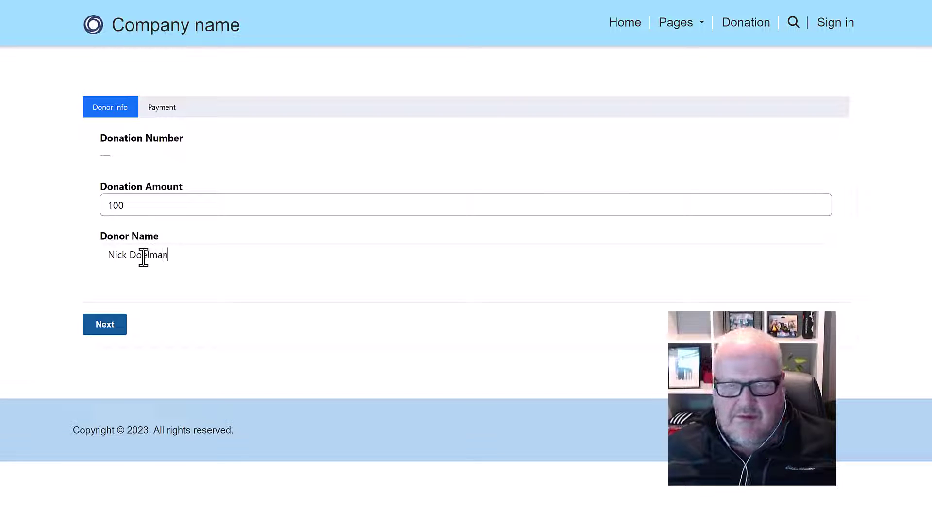
left_click(102, 330)
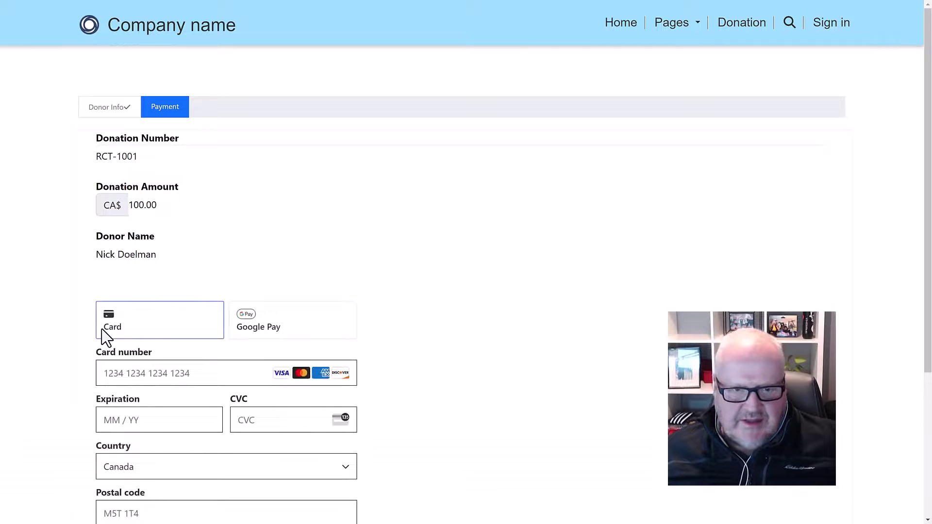
Pay with the Stripe test card, expiry 12 / 24, CVC 123 and postal code A1A 1A1
scroll(314, 334, "down", 1)
scroll(313, 334, "down", 2)
scroll(312, 333, "up", 2)
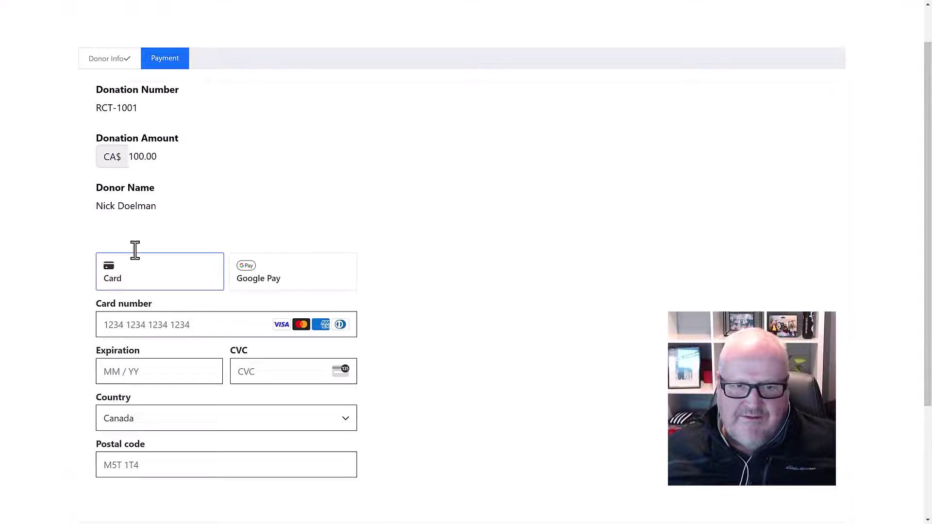
key("ctrl+v")
left_click(149, 368)
type("12 / ")
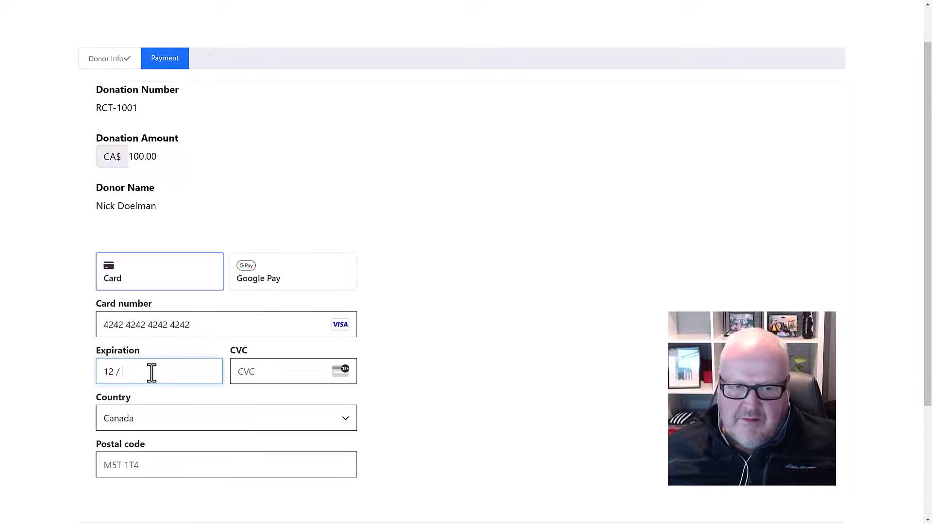
type("24")
left_click(254, 372)
type("123")
left_click(149, 462)
type("A1A 1A1")
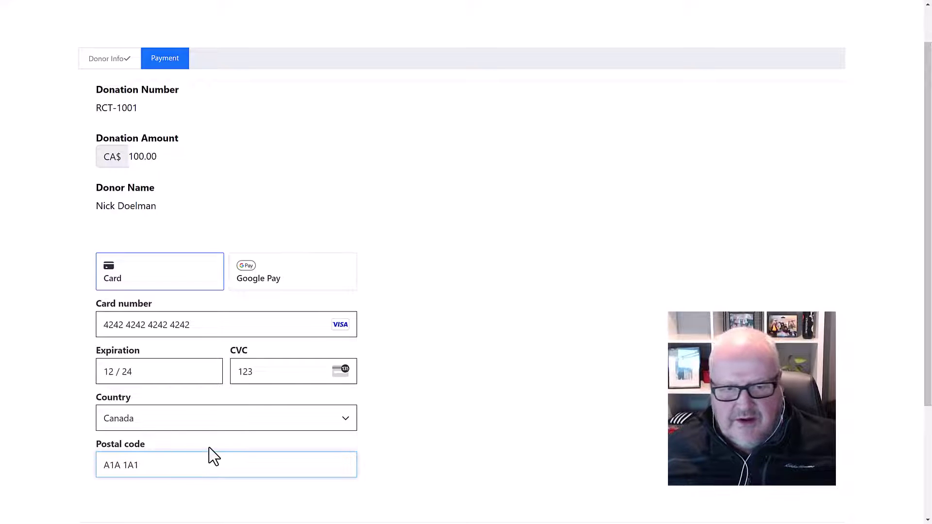
scroll(208, 455, "down", 2)
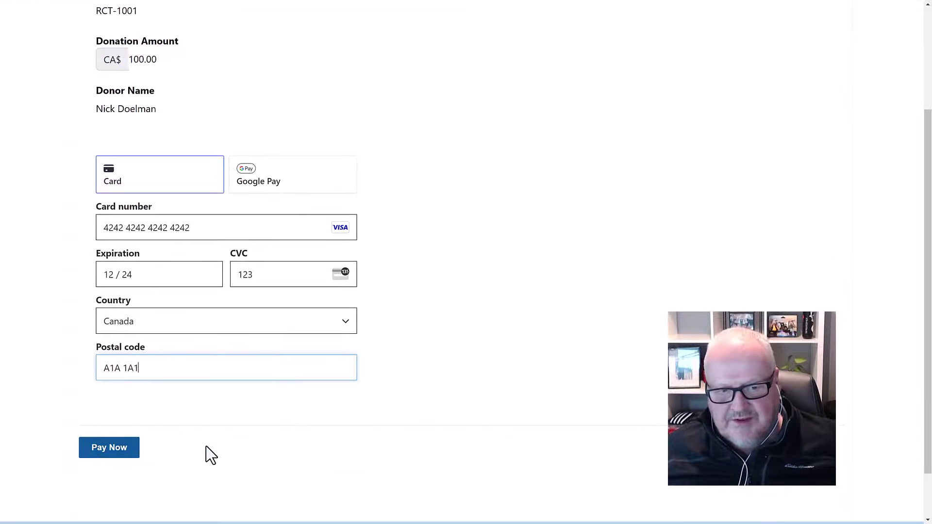
left_click(108, 451)
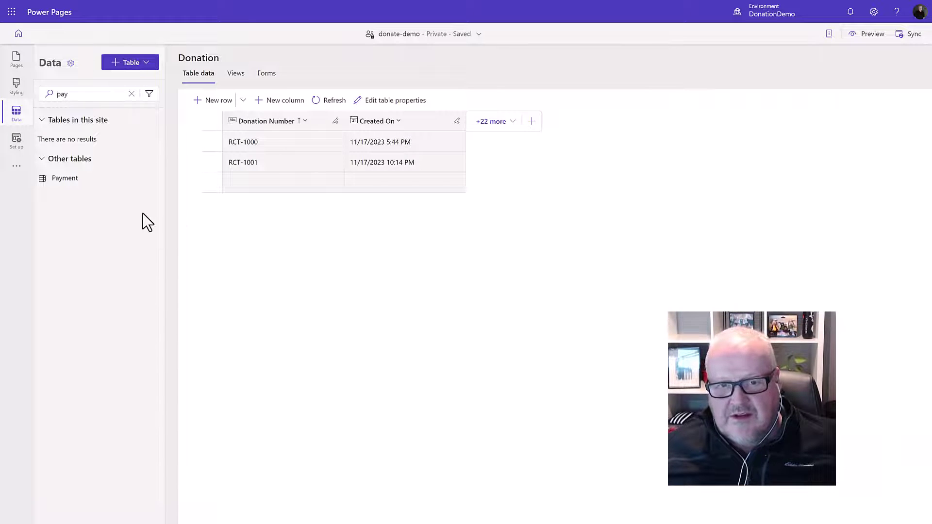
In the Payment table, set the second payment's amount to 100 and open its full record
left_click(66, 179)
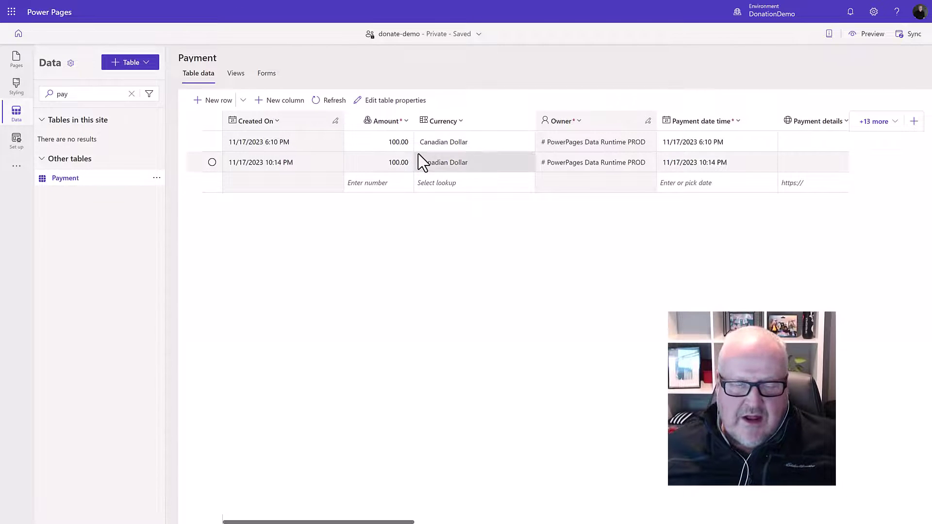
left_click(362, 162)
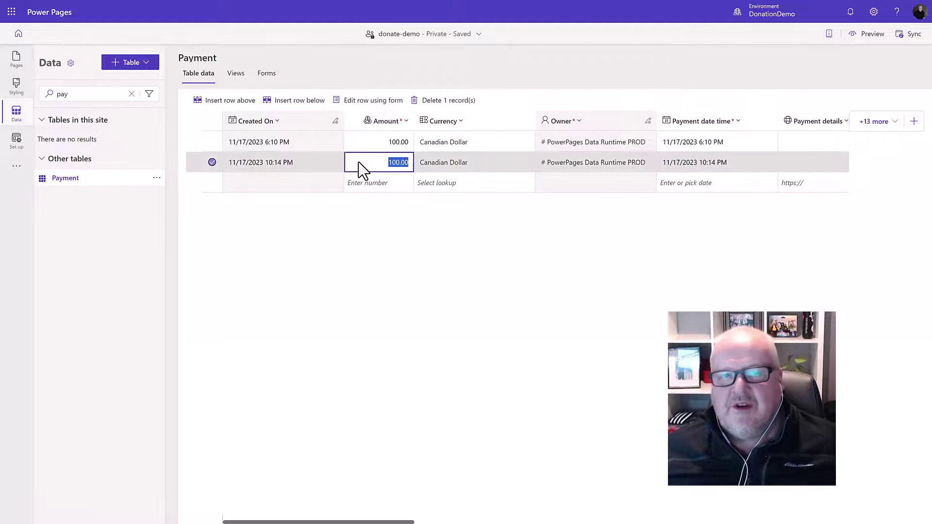
type("100")
left_click(316, 164)
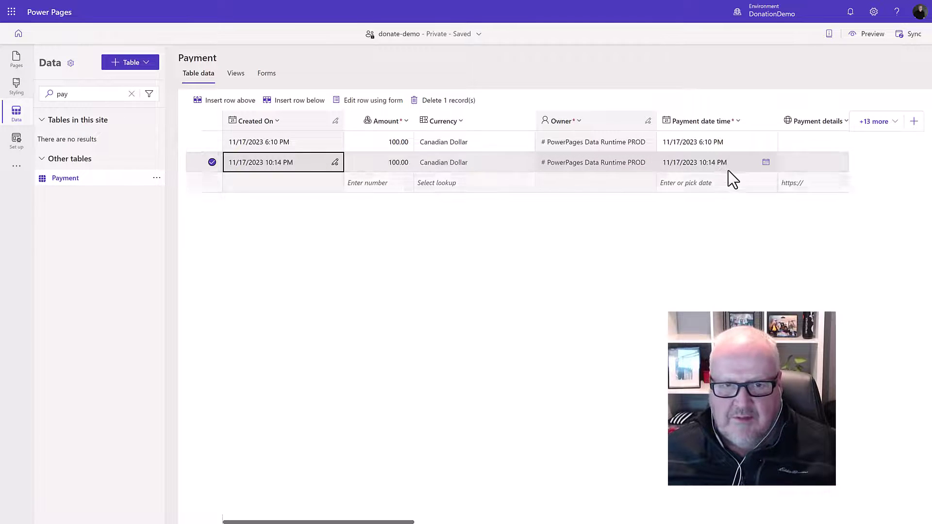
left_click(739, 166)
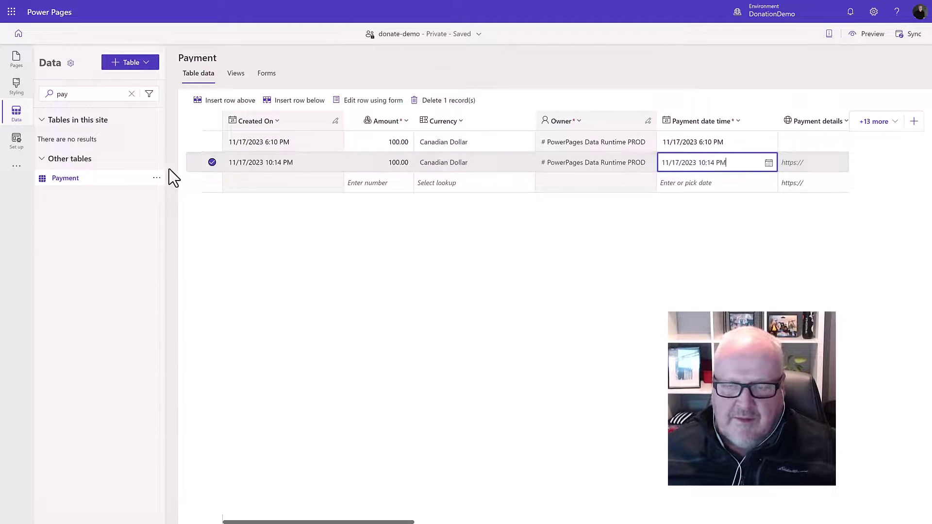
left_click(393, 105)
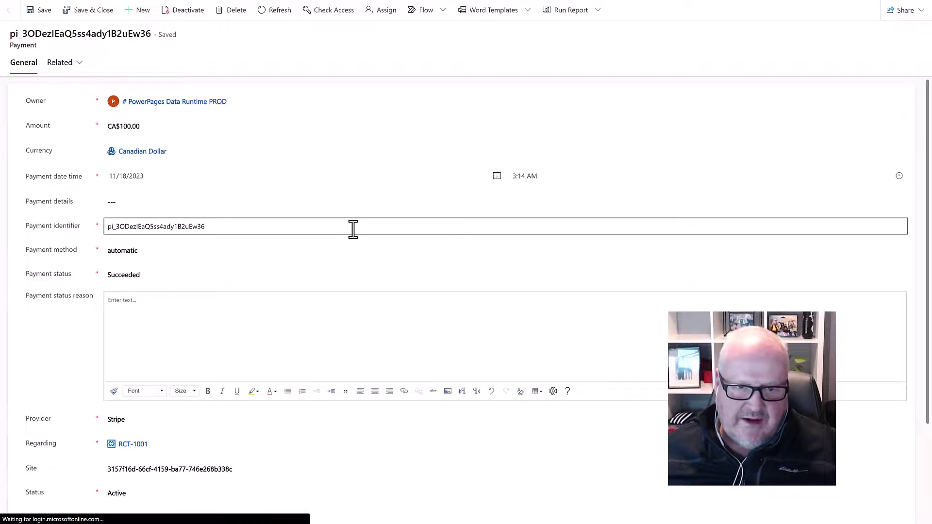
scroll(353, 271, "down", 2)
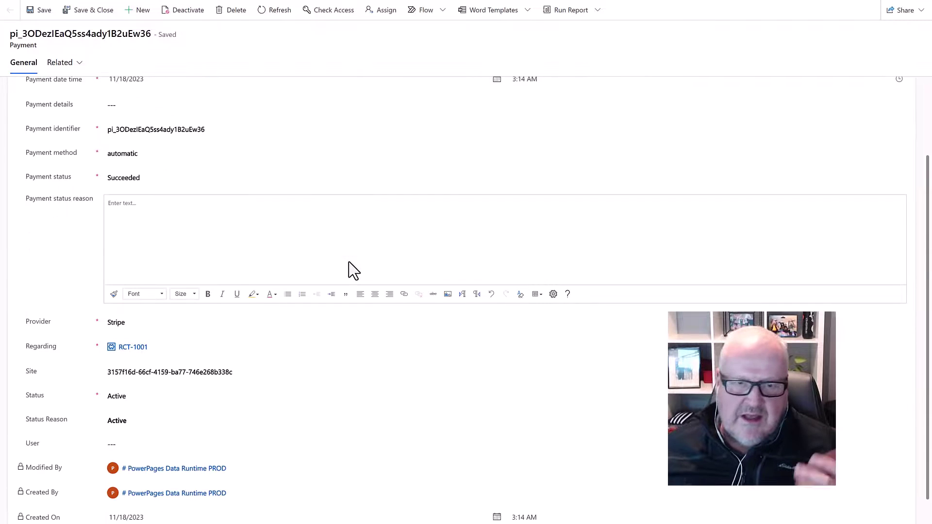
scroll(353, 271, "down", 1)
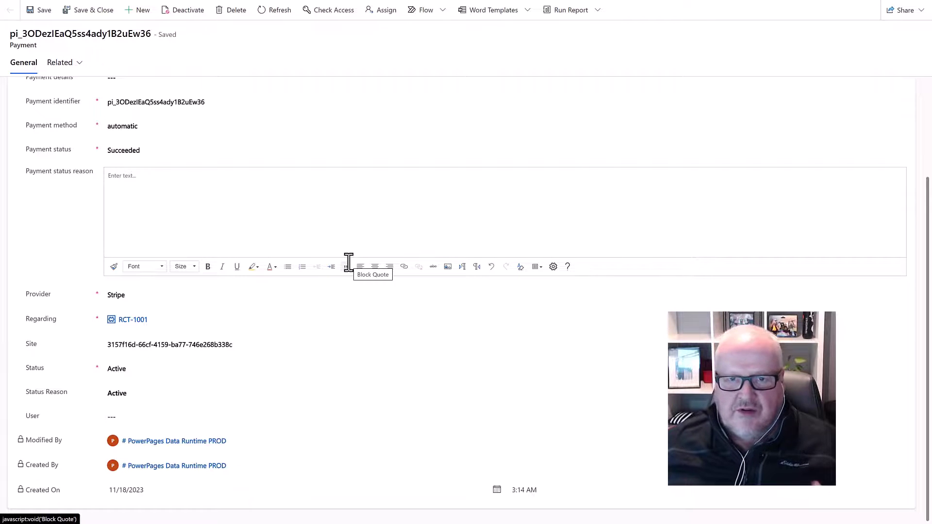
scroll(353, 270, "up", 2)
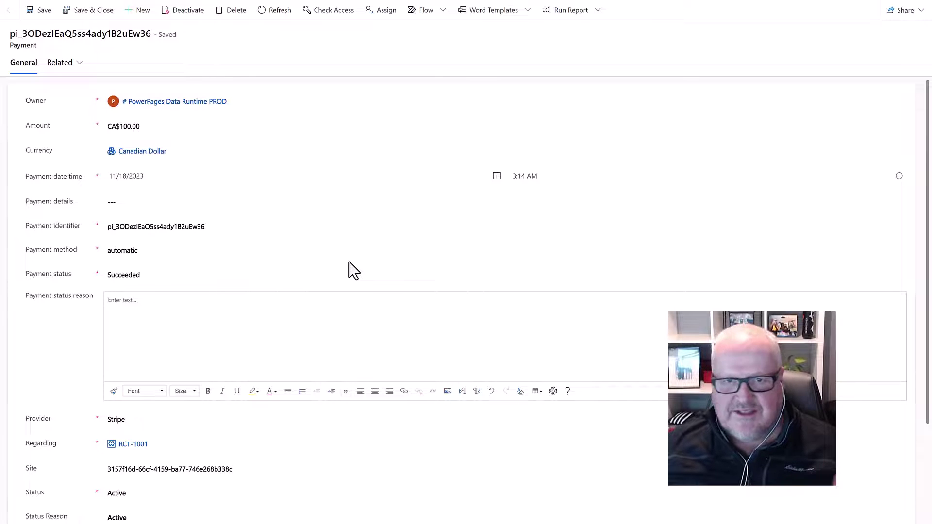